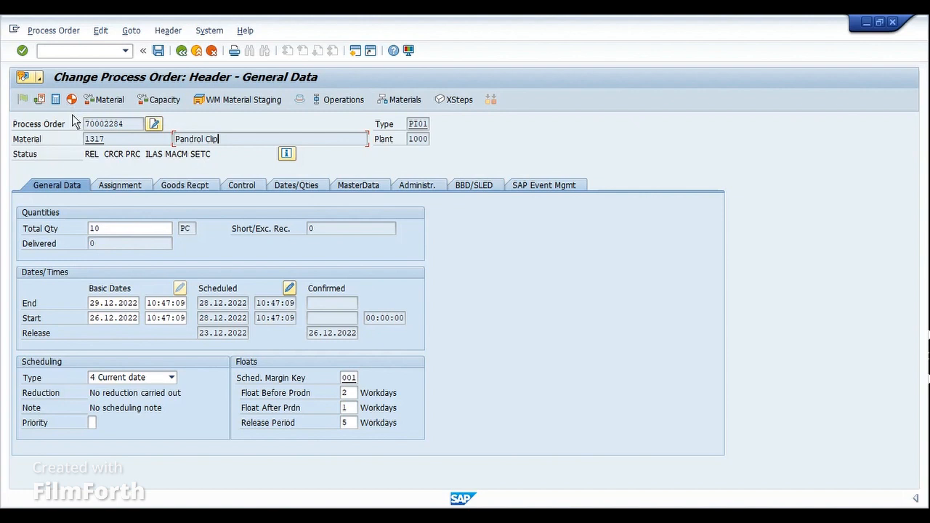
Step: Compare the goods receipt data of the Pandrol Clip process order with that of the Standard 4 Cylinder Boxer Motor production order
click(174, 185)
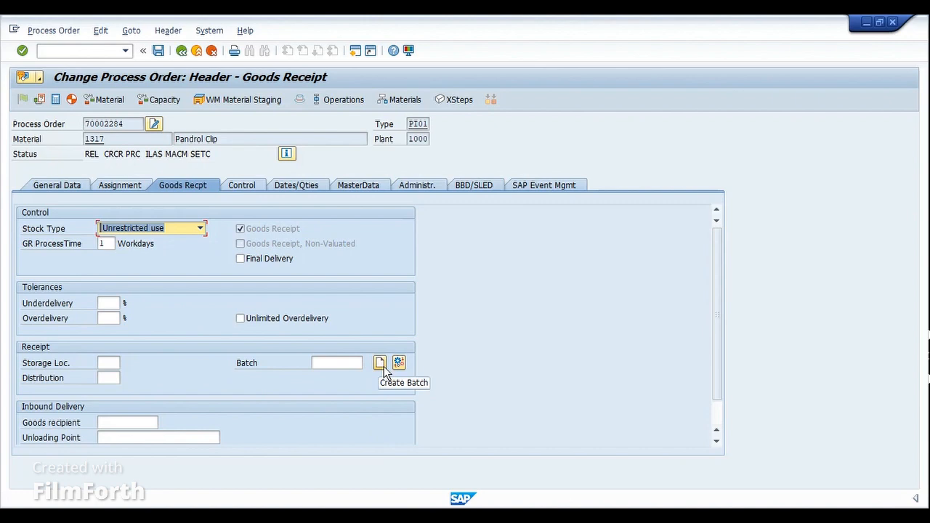
click(399, 516)
click(491, 469)
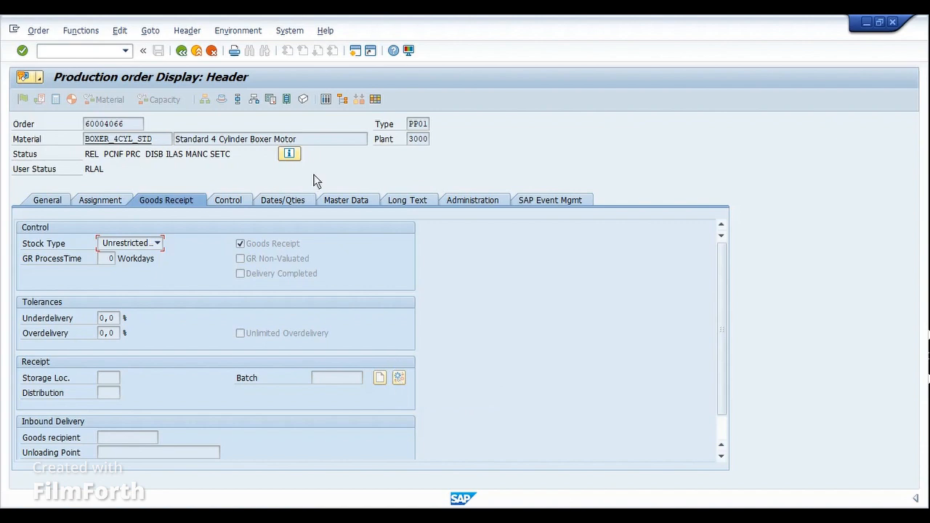
Step: Display the operation overview of the Boxer Motor production order and widen the operation number column
click(241, 100)
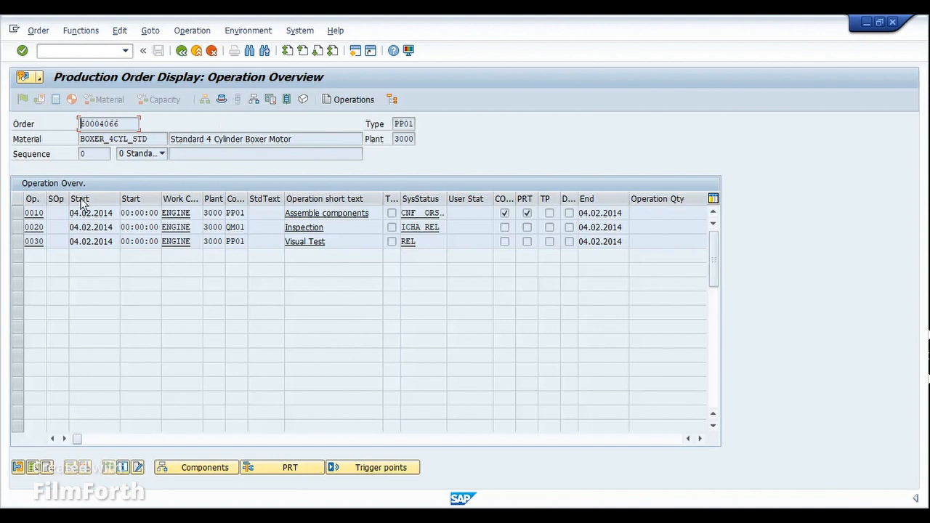
click(18, 213)
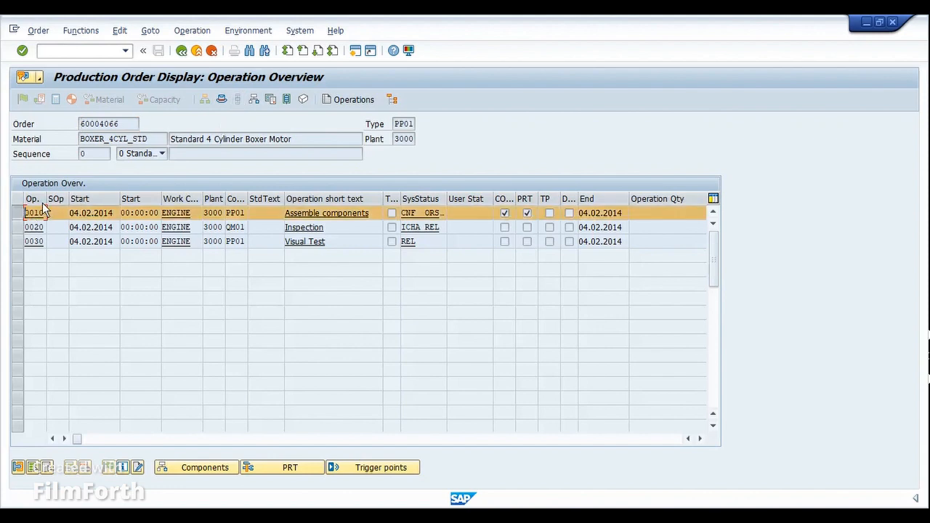
drag(46, 200, 61, 200)
click(18, 213)
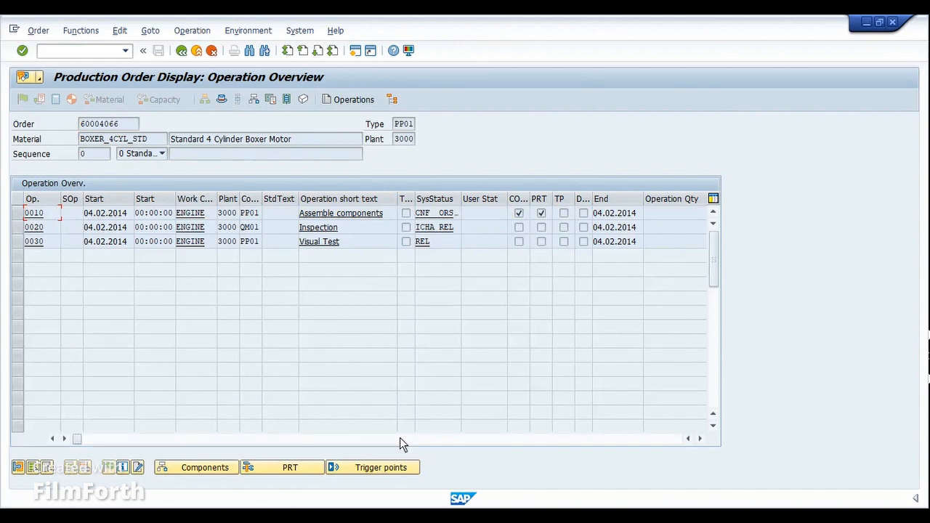
Step: Display the operations of the Pandrol Clip process order, widen the Phase column and select phase 0020
click(385, 516)
click(353, 480)
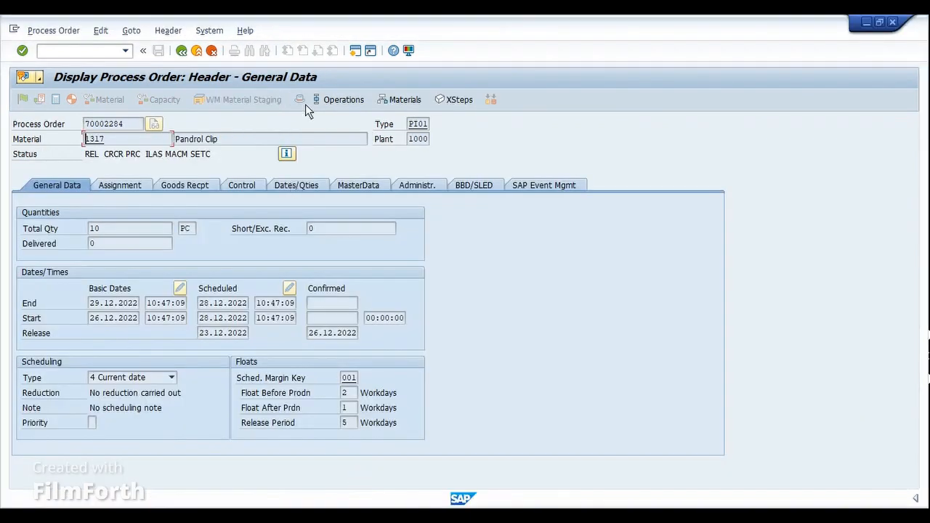
click(335, 100)
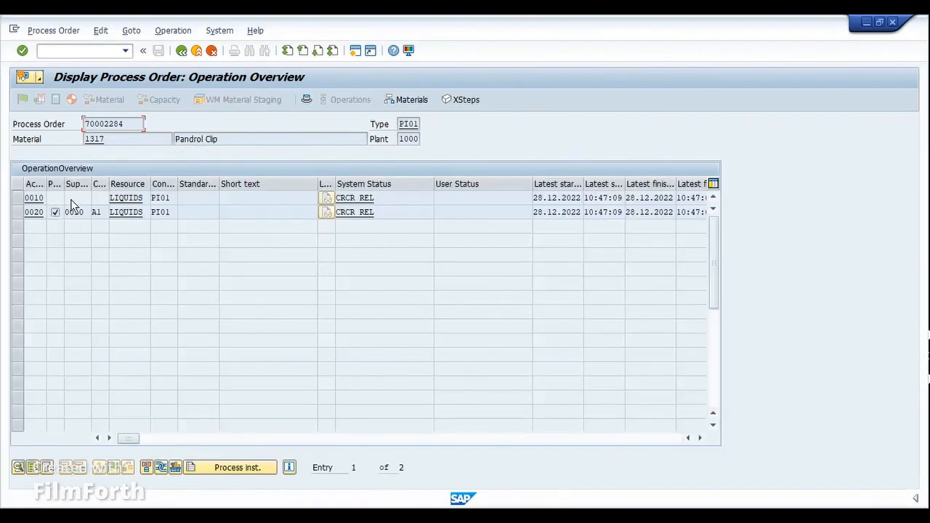
drag(64, 182, 93, 182)
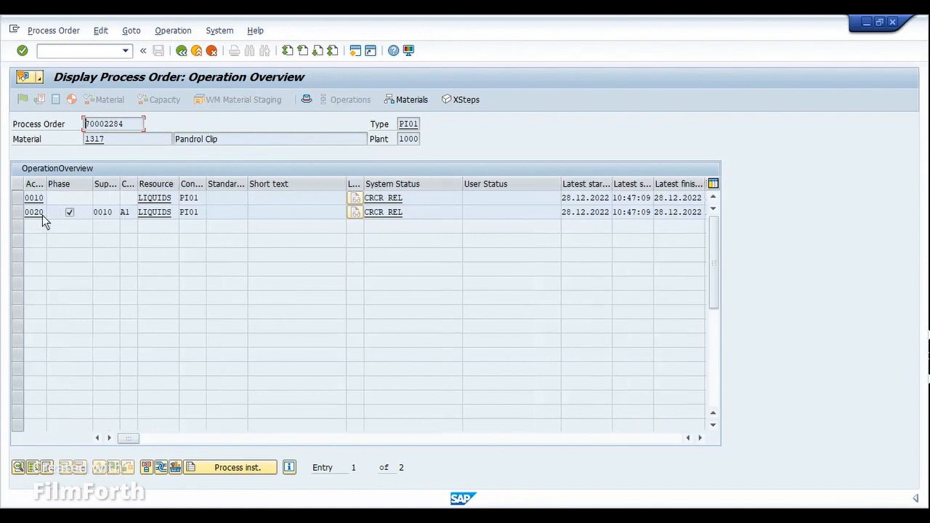
click(19, 216)
click(19, 216)
click(20, 218)
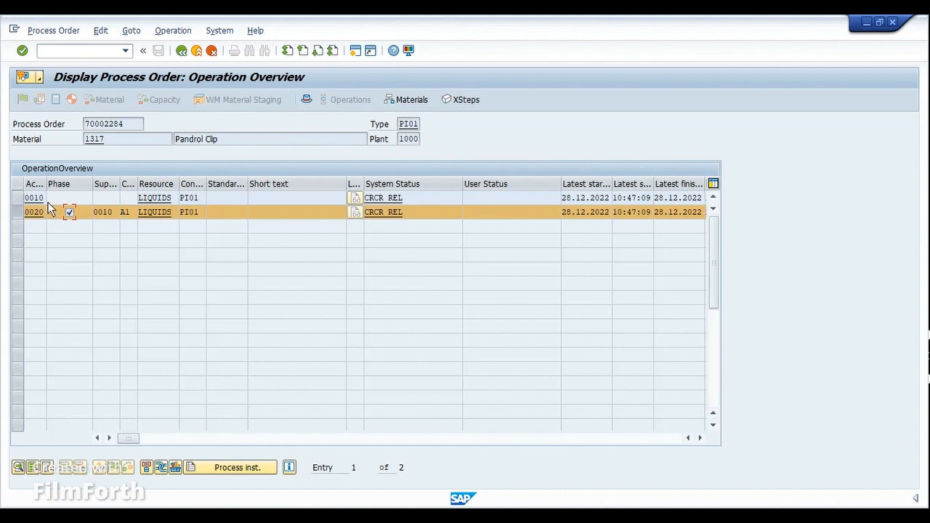
Step: Compare the material list of the Pandrol Clip process order with the component overview of the Rotor production order
click(409, 100)
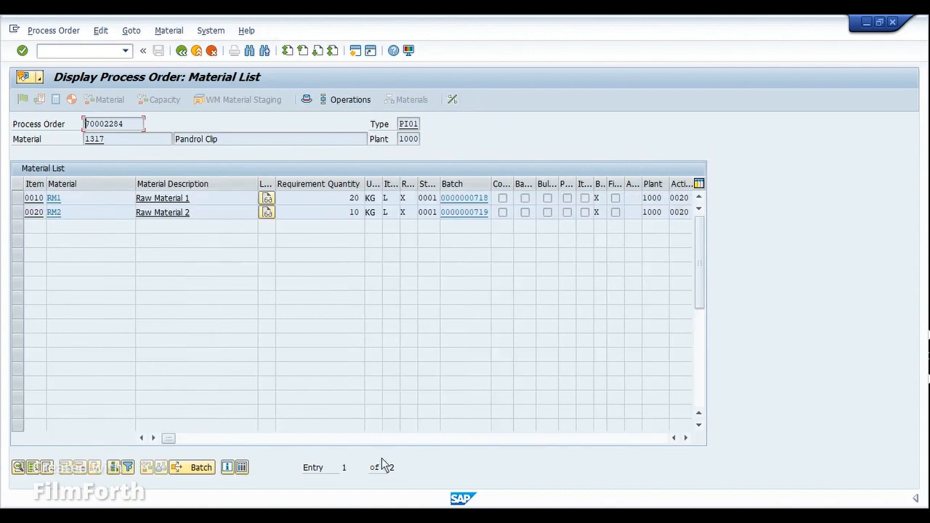
click(505, 476)
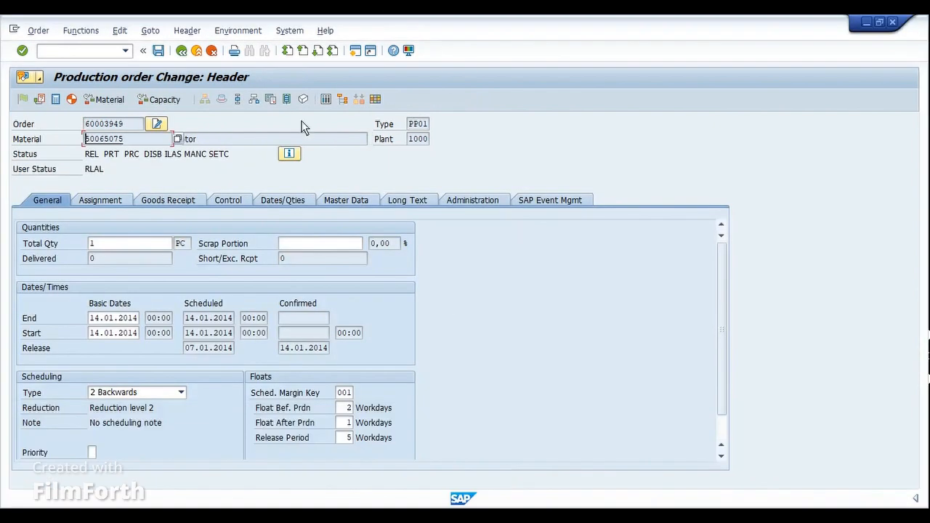
click(255, 97)
click(182, 214)
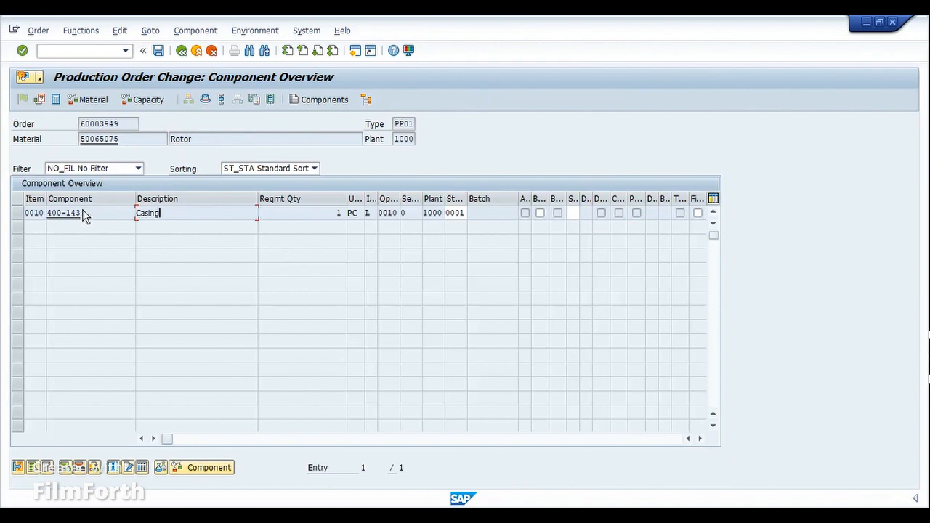
click(204, 101)
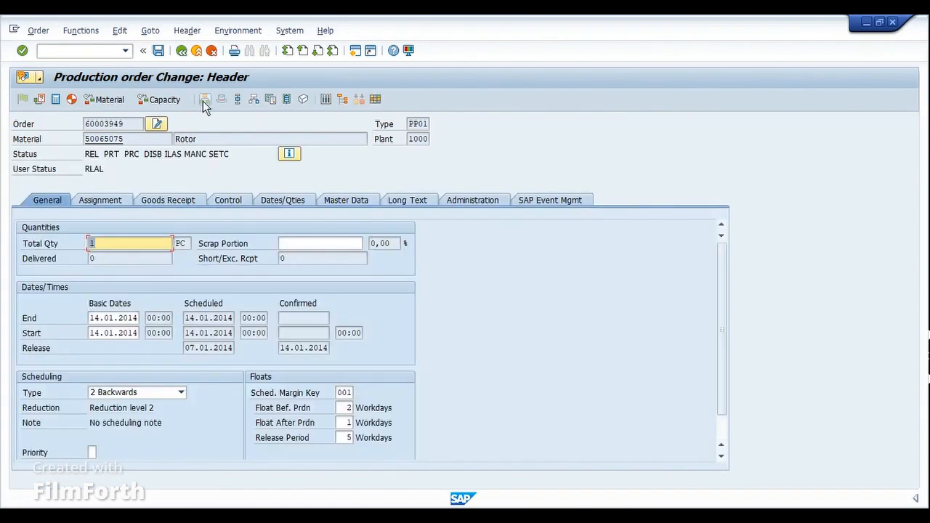
Step: Show the header master data of the Pandrol Clip process order and copy its recipe group
key(alt+Tab)
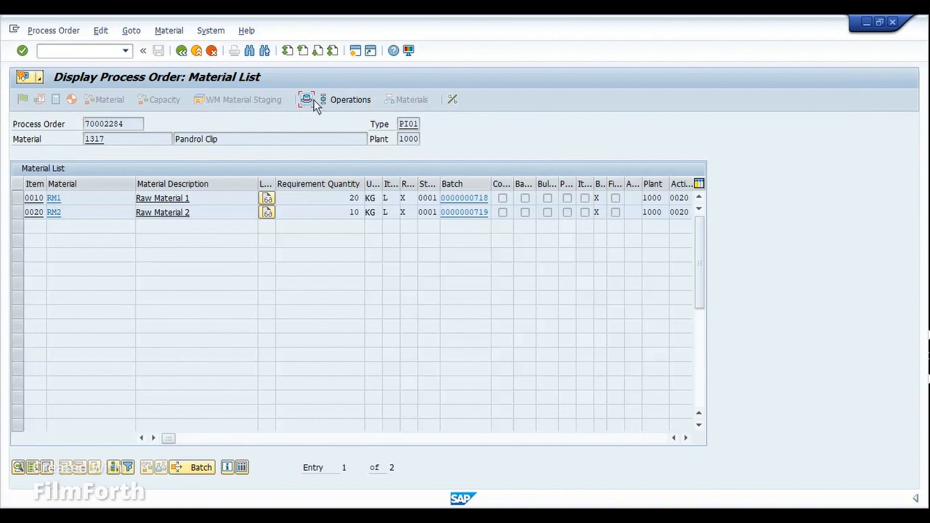
click(309, 98)
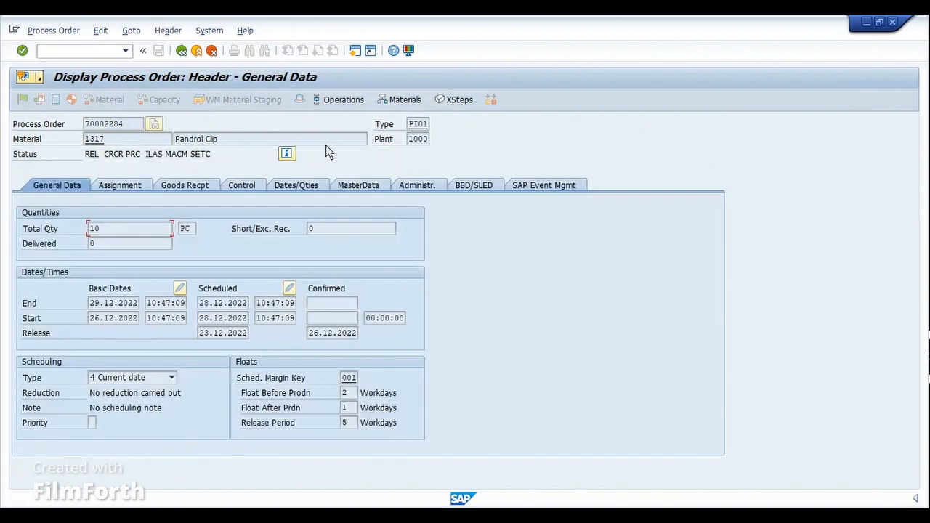
click(356, 187)
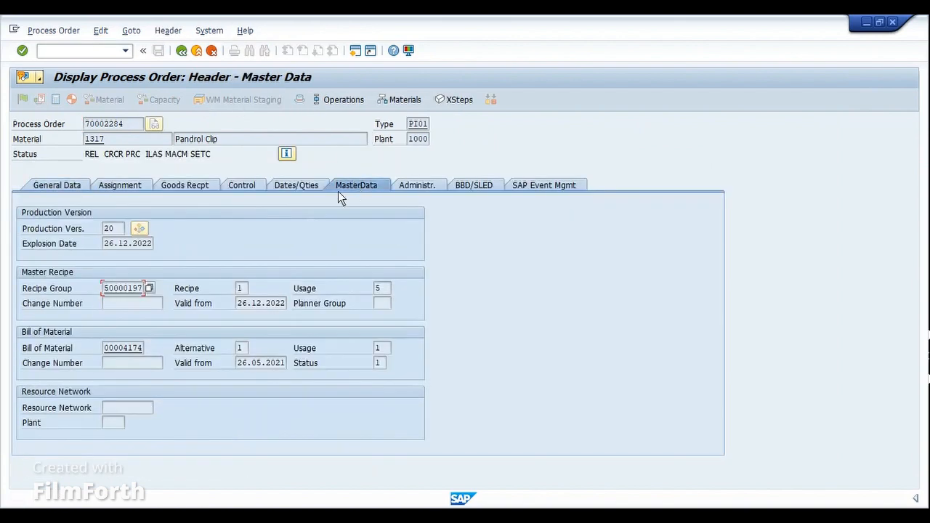
drag(104, 294, 144, 295)
key(ctrl+c)
Step: Review the routing and bill of material in the Rotor production order's header master data
click(420, 516)
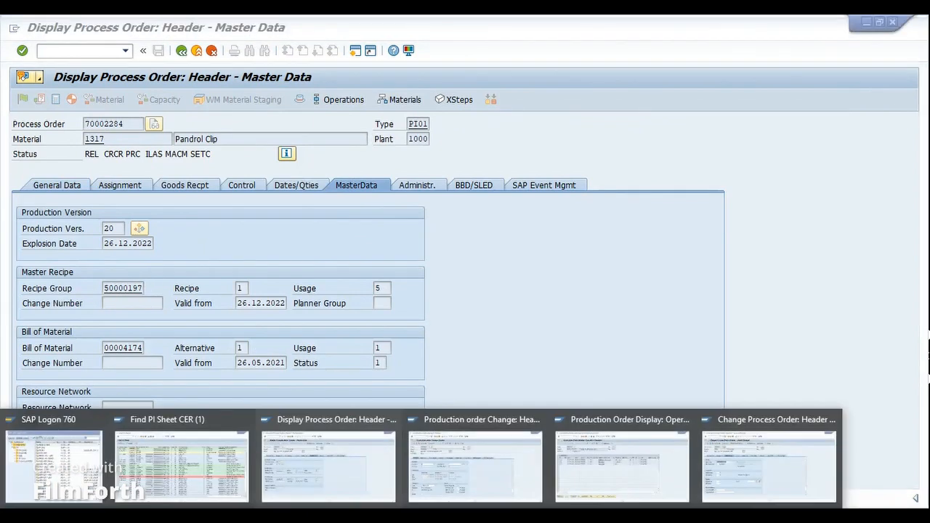
click(481, 488)
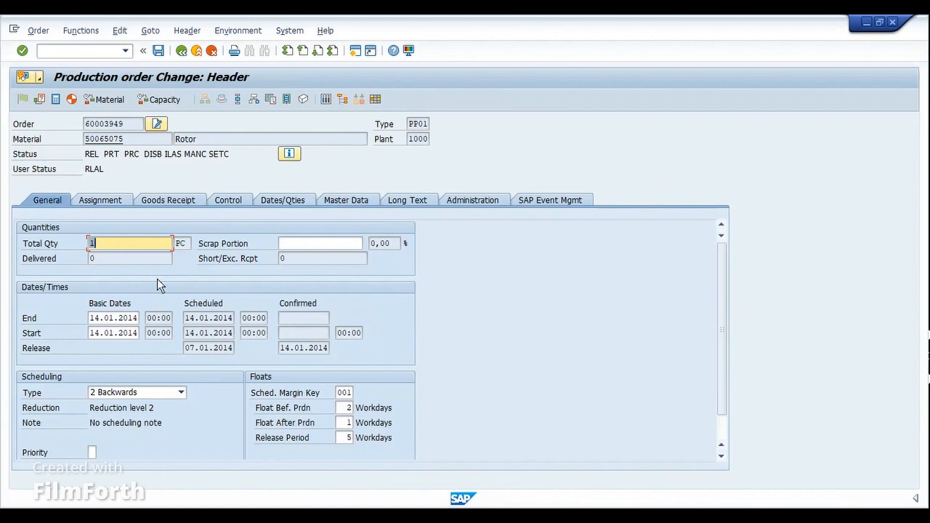
click(346, 200)
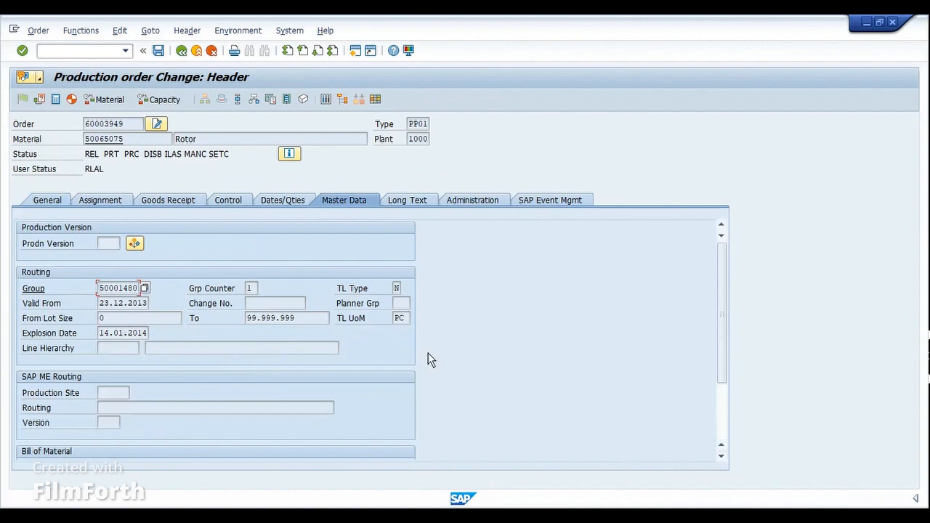
drag(718, 311, 714, 380)
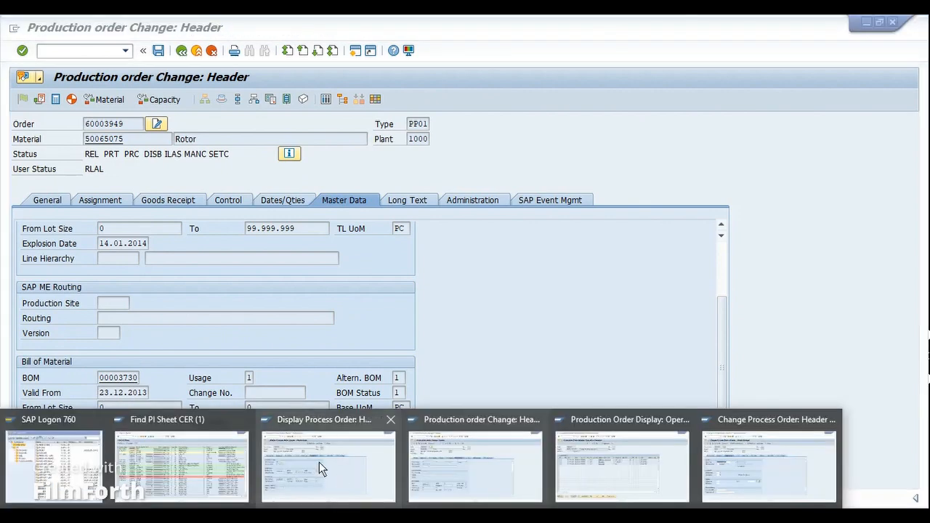
Step: Return to the Pandrol Clip process order's master data and check its bill of material number
click(319, 463)
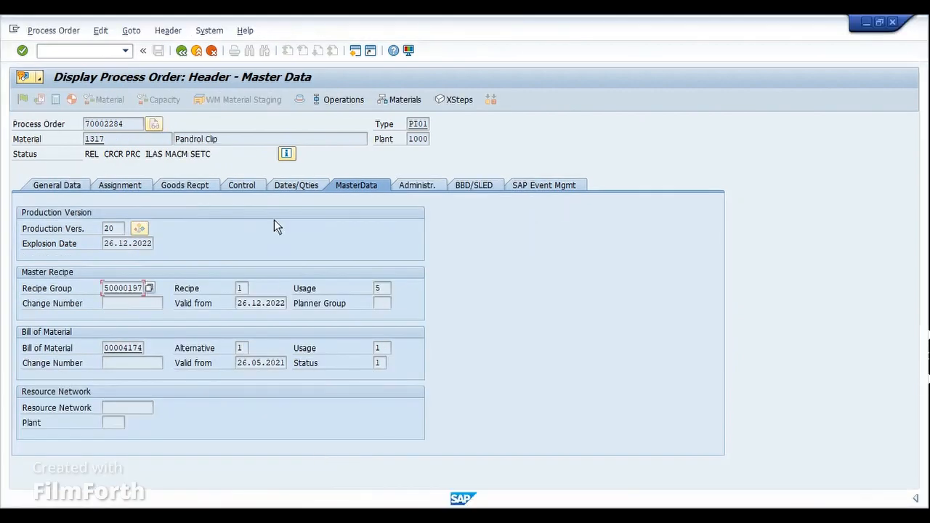
click(109, 350)
drag(109, 353, 148, 356)
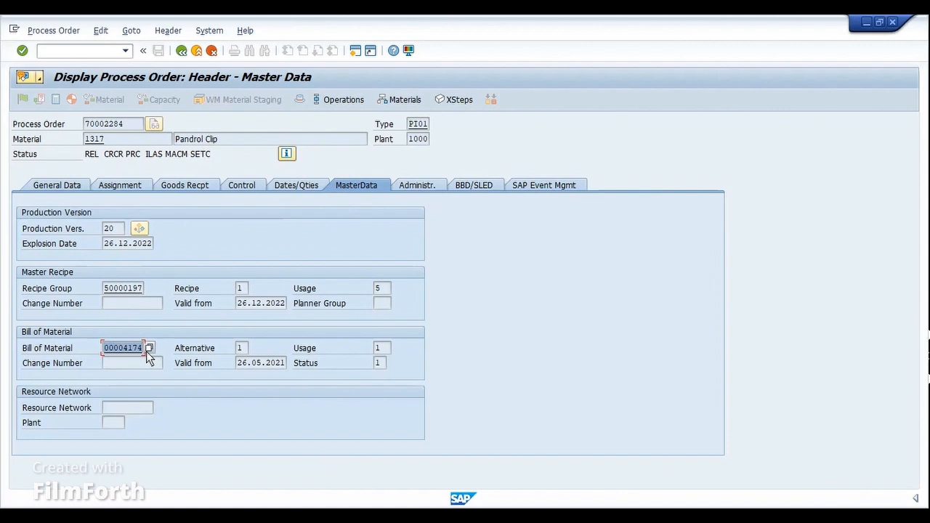
click(146, 352)
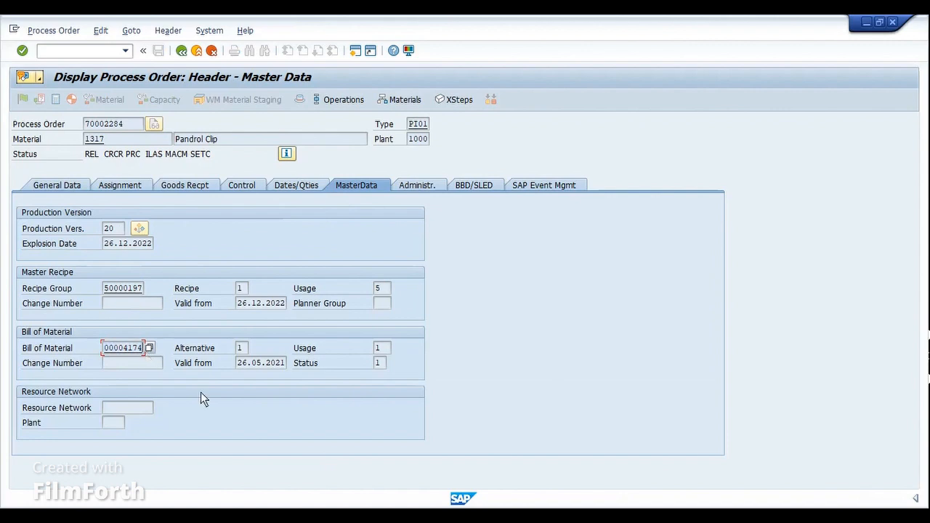
Step: Reopen the Pandrol Clip process order's operation overview, deselect phase 0020 and widen the Resource column
click(334, 102)
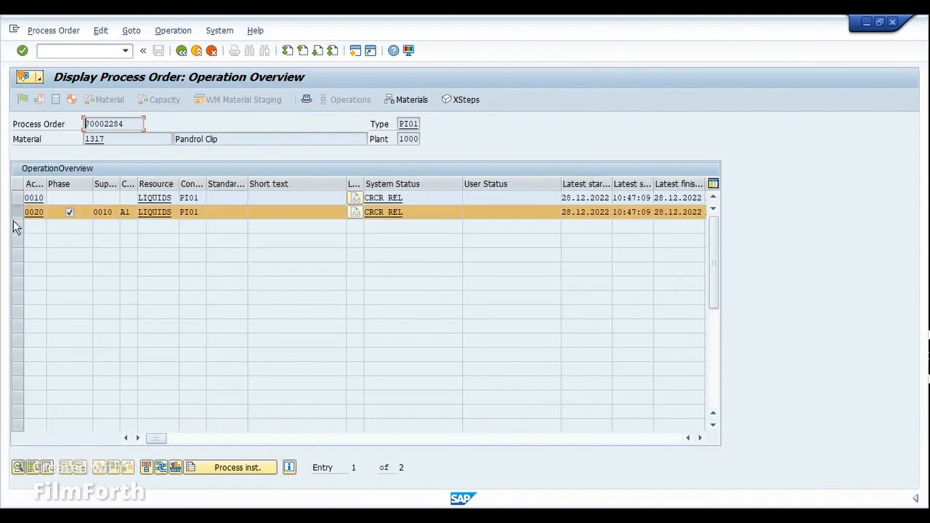
click(17, 212)
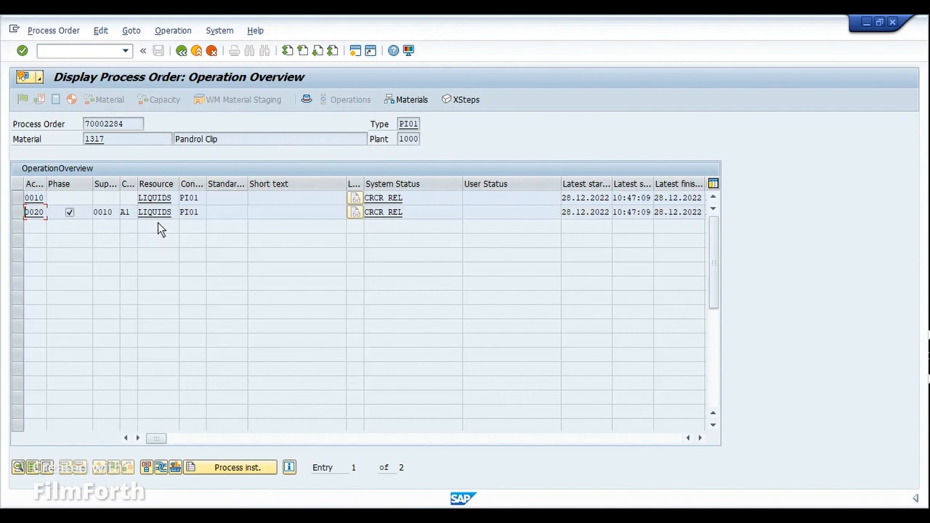
drag(180, 187, 211, 190)
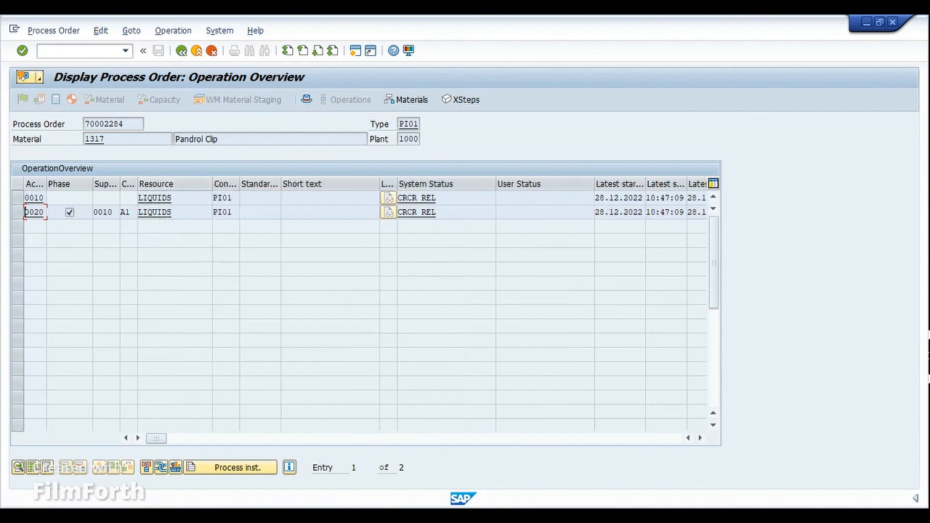
Step: Display the Rotor production order's operations, widen the Work Center column and focus on the Inspection operation's work center
click(472, 474)
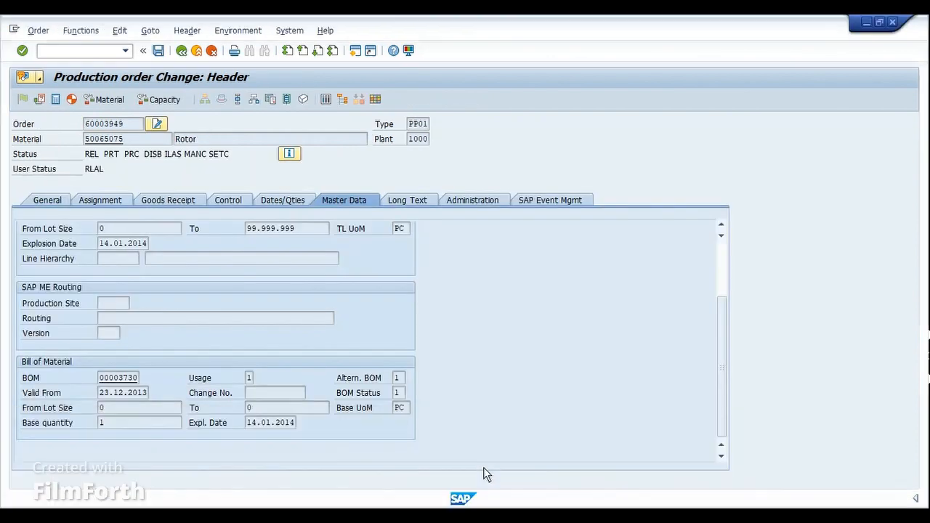
click(240, 99)
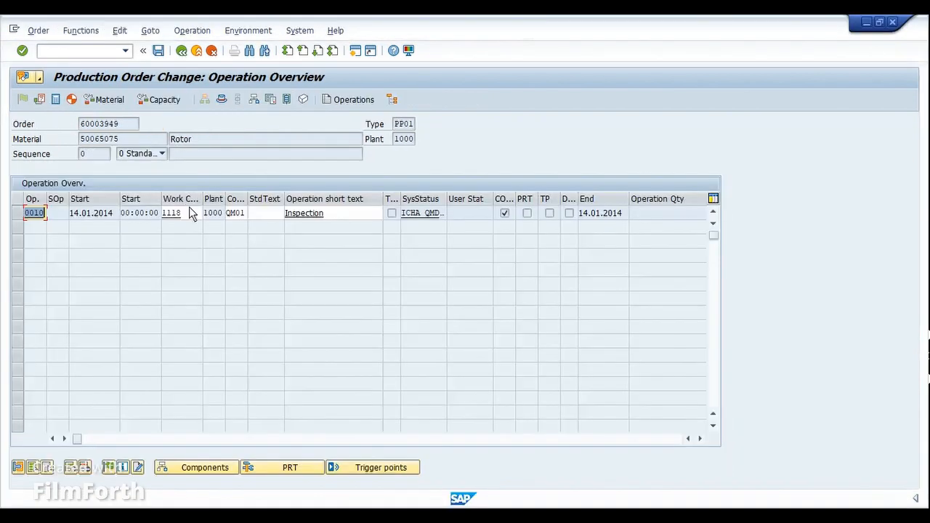
drag(203, 200, 231, 200)
click(192, 212)
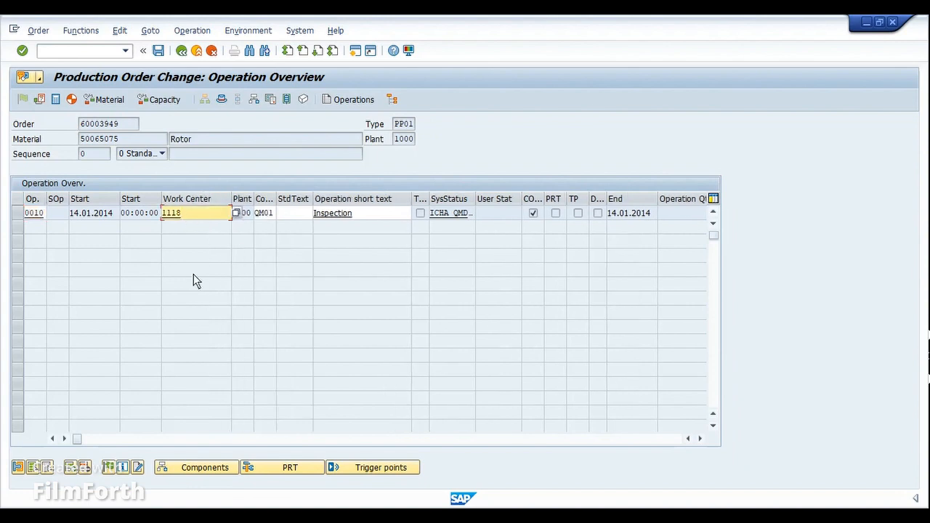
Step: Return to the Rotor production order's master data and check its production version, routing group and task list type
click(220, 104)
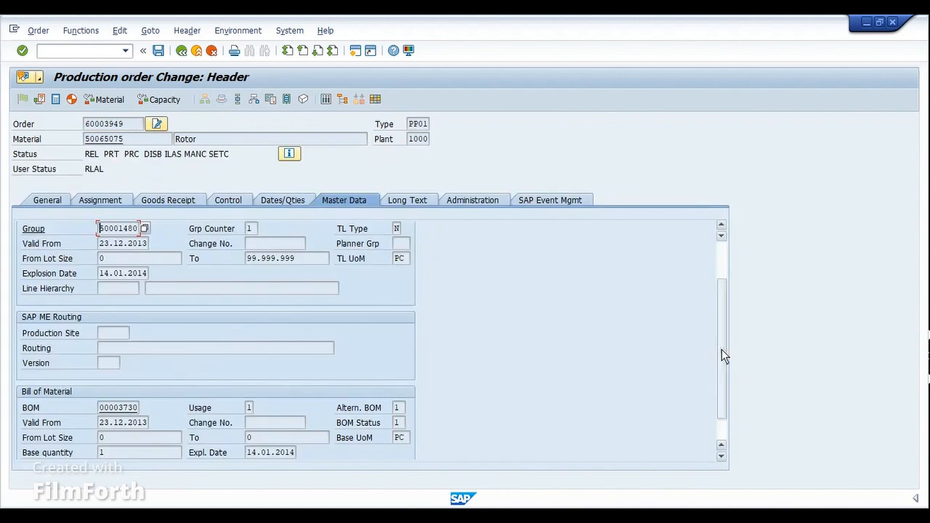
drag(721, 350, 722, 290)
click(102, 245)
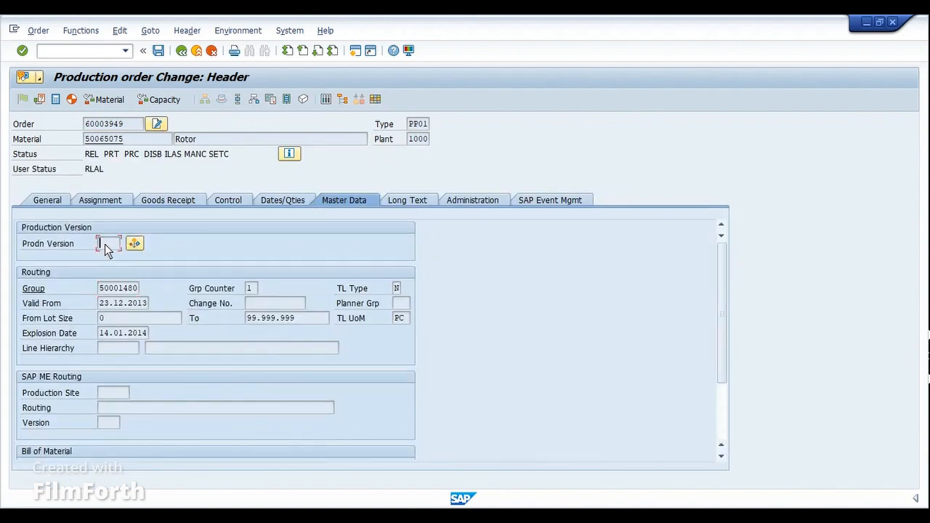
click(127, 289)
click(399, 288)
Step: Open the Rotor material master from the order and check its production version overview
double_click(104, 138)
click(374, 305)
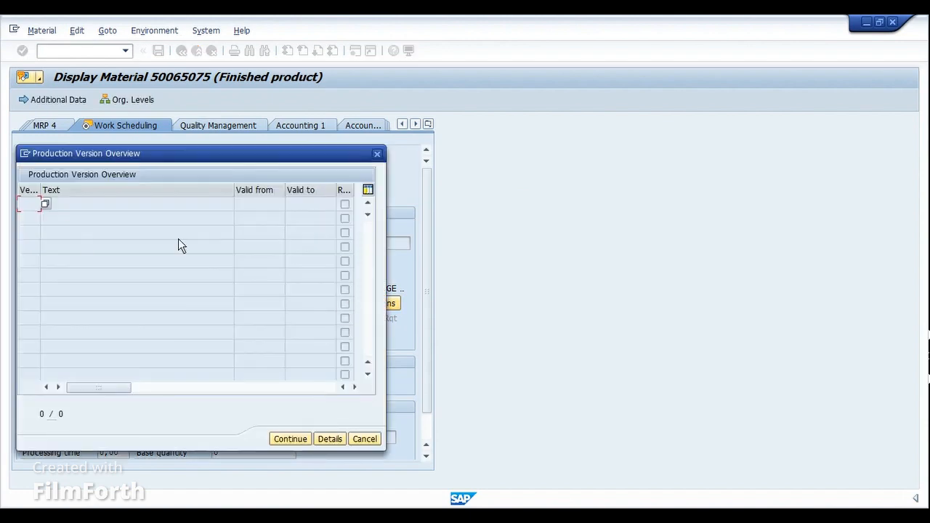
key(Escape)
Step: Open material 1317 from the Pandrol Clip process order's header and display the details of its production version 20
mouse_move(436, 477)
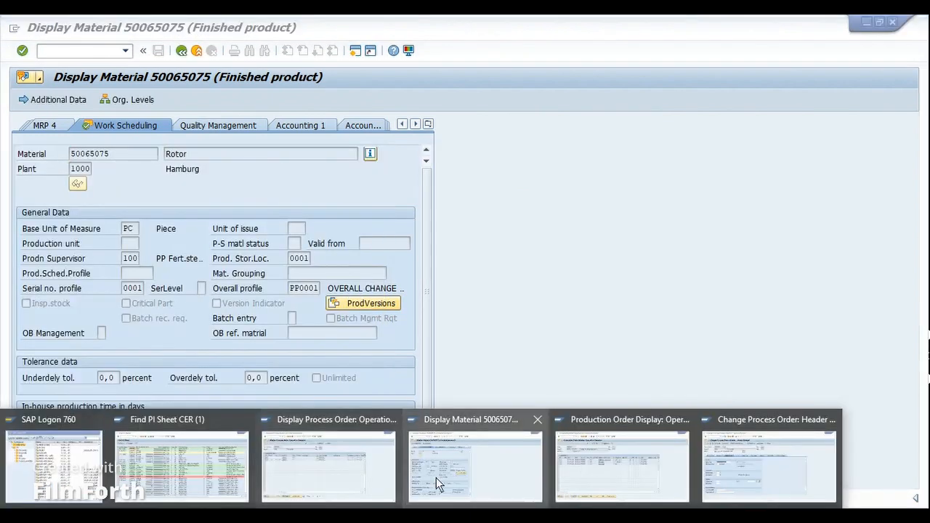
click(335, 465)
click(306, 102)
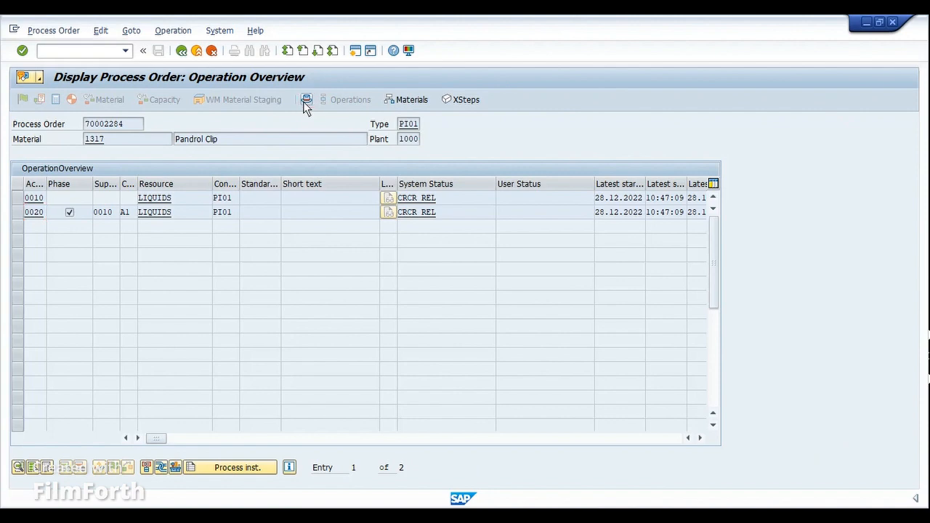
double_click(95, 139)
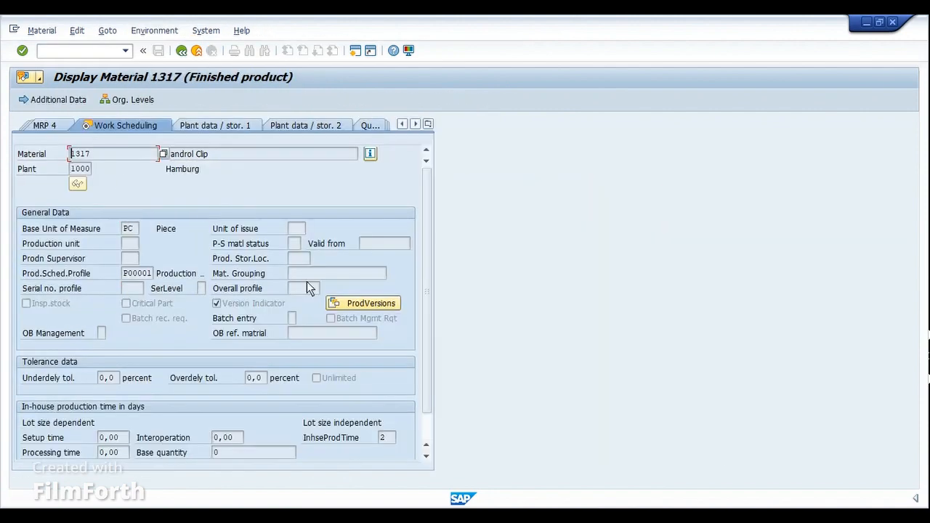
click(330, 306)
click(29, 218)
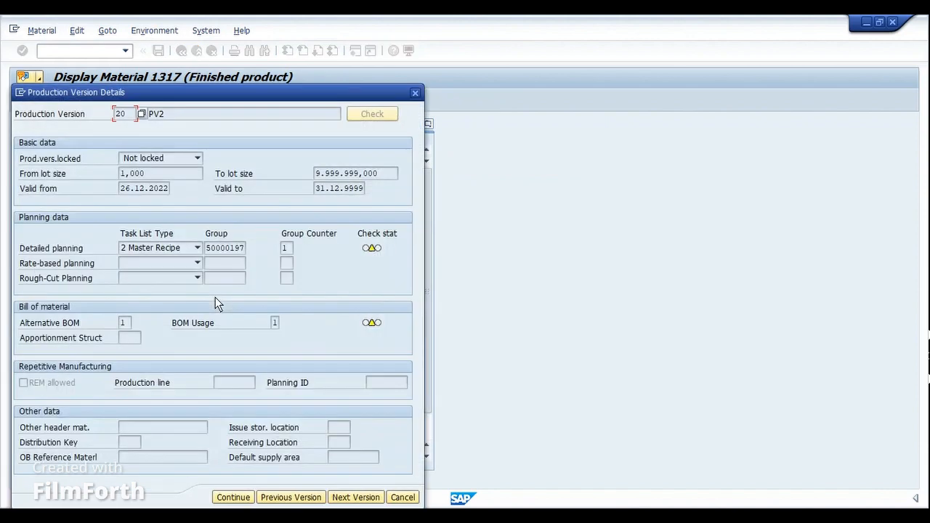
Step: Check the available task list types and the group for detailed planning in version PV2, keeping 2 Master Recipe
click(181, 113)
click(136, 249)
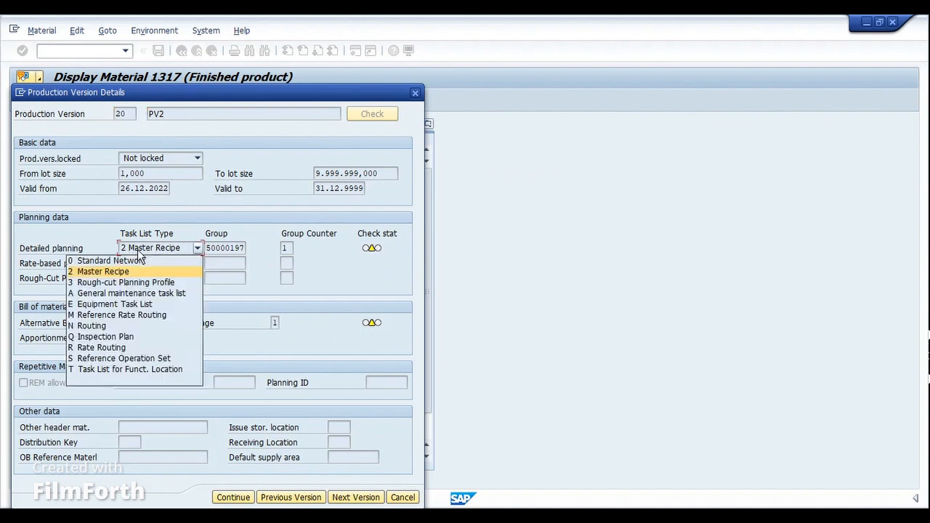
click(227, 252)
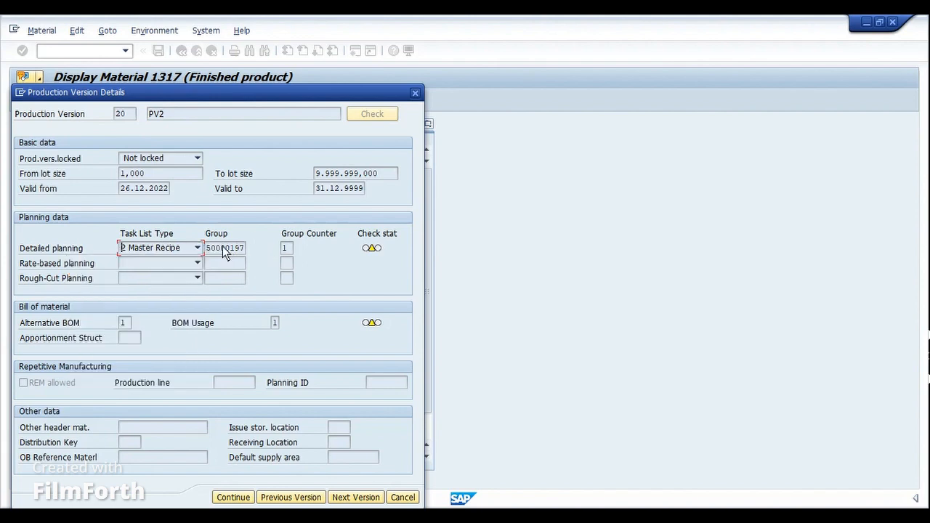
click(180, 247)
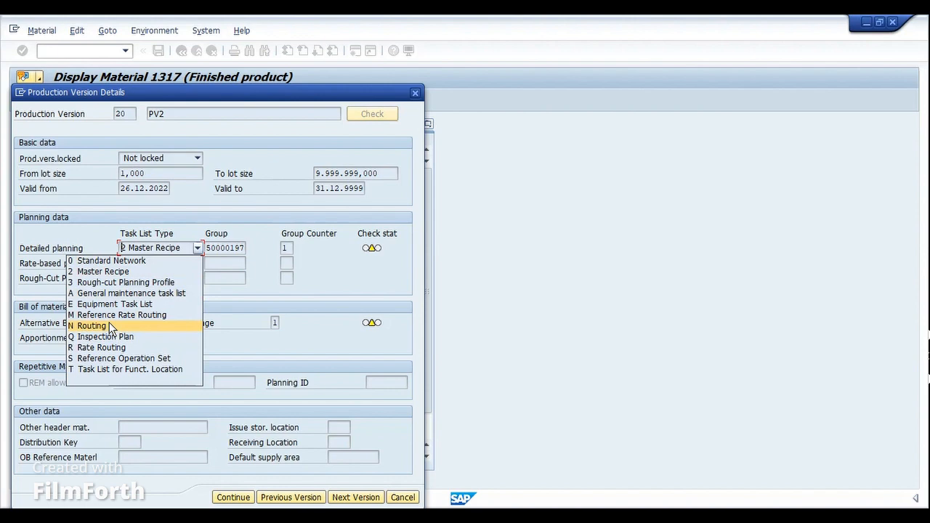
click(121, 274)
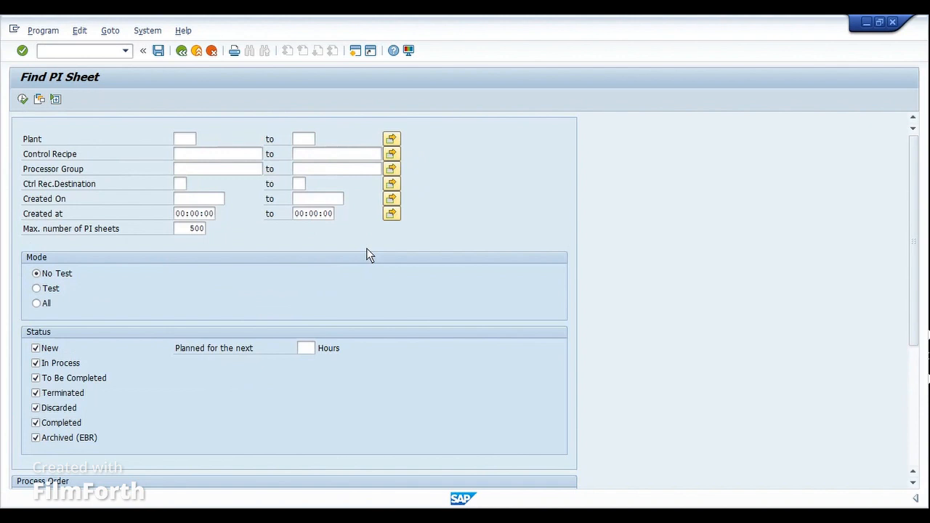
Step: Search for PI sheets with the default selection, display the MX_BULK_01 sheet and expand Phase0000
click(25, 103)
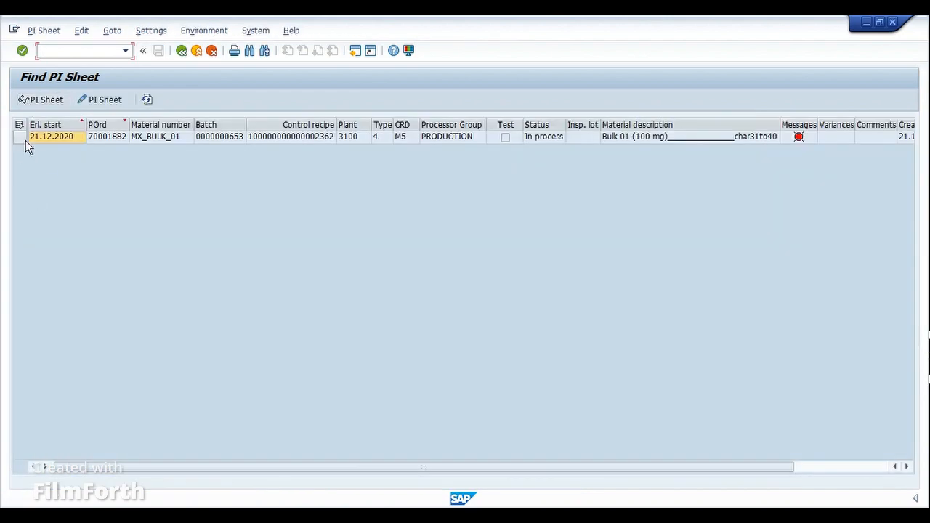
click(24, 138)
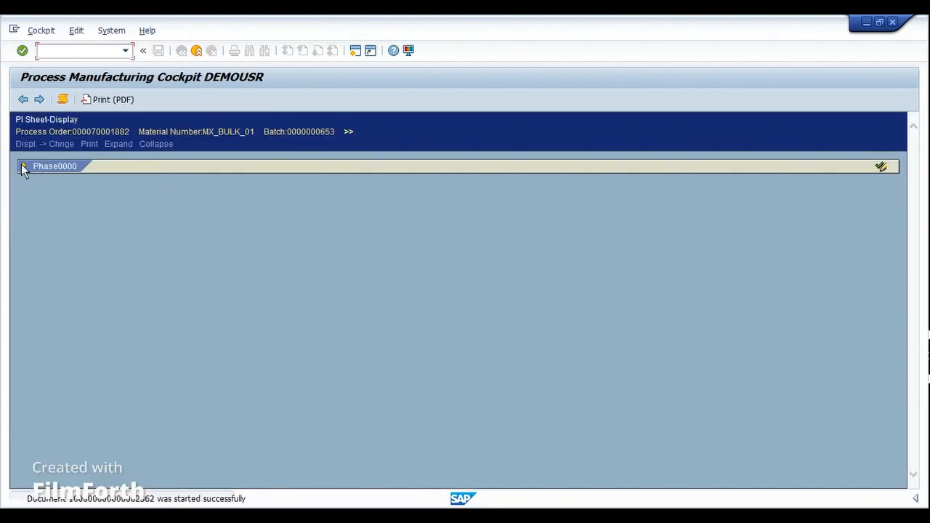
click(23, 167)
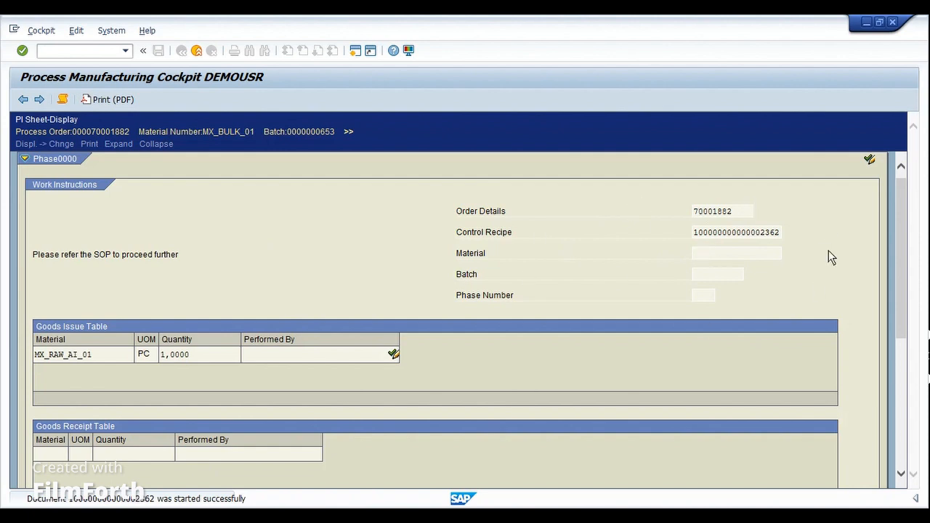
Step: Review the PI sheet's order details, phase number, goods issue and goods receipt tables, and quality record
click(735, 214)
click(702, 298)
scroll(465, 358, down, 3)
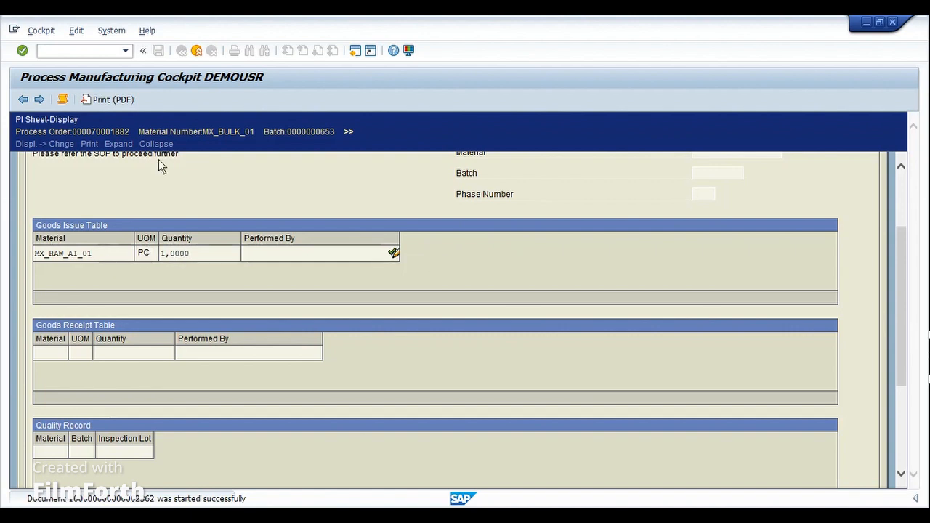
scroll(207, 316, down, 3)
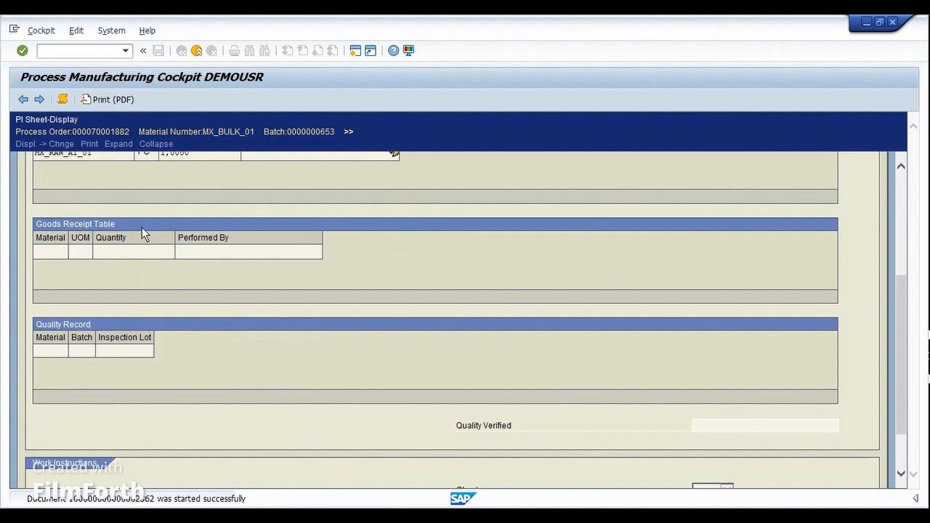
scroll(258, 350, down, 2)
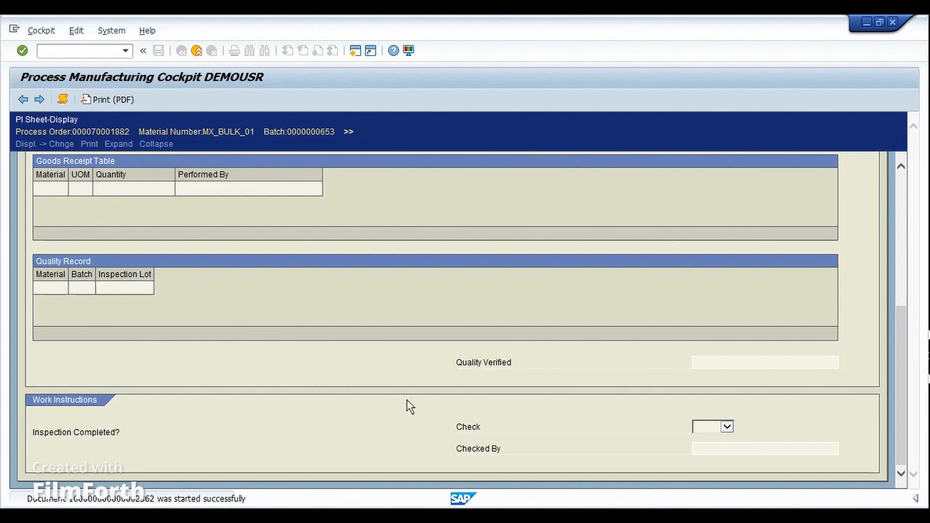
Step: View the Check options and the Checked By field for the Inspection Completed instruction in the PI sheet
click(712, 426)
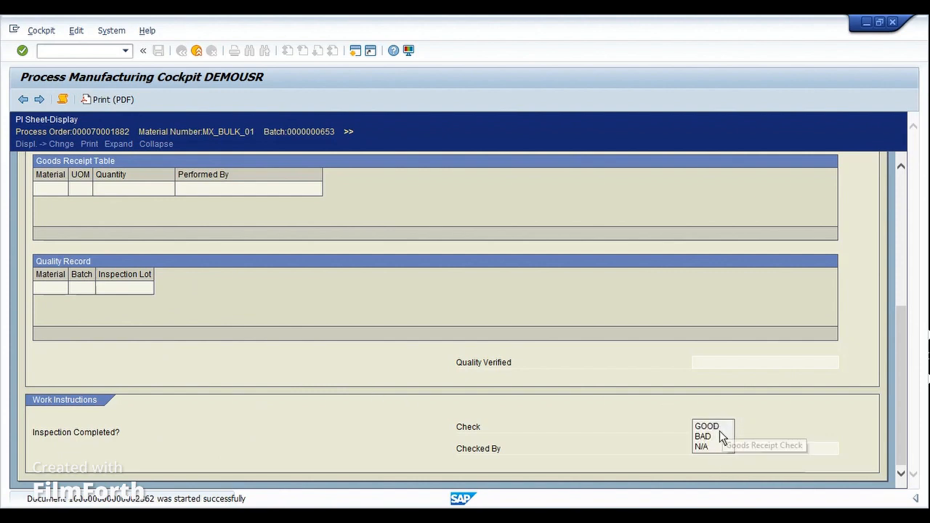
click(768, 417)
click(752, 449)
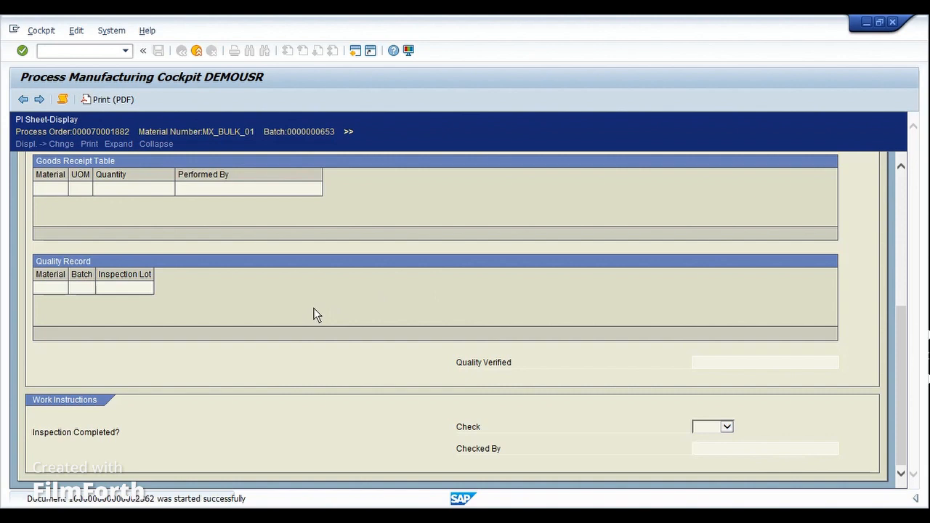
scroll(316, 314, up, 5)
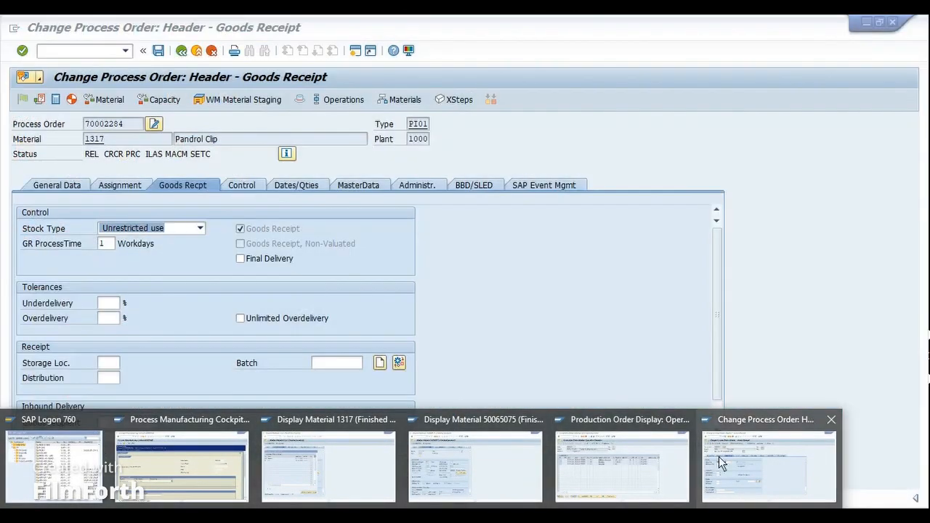
Step: Switch to changing the Pandrol Clip process order and open Material Quantity Calculation from its material list
click(718, 457)
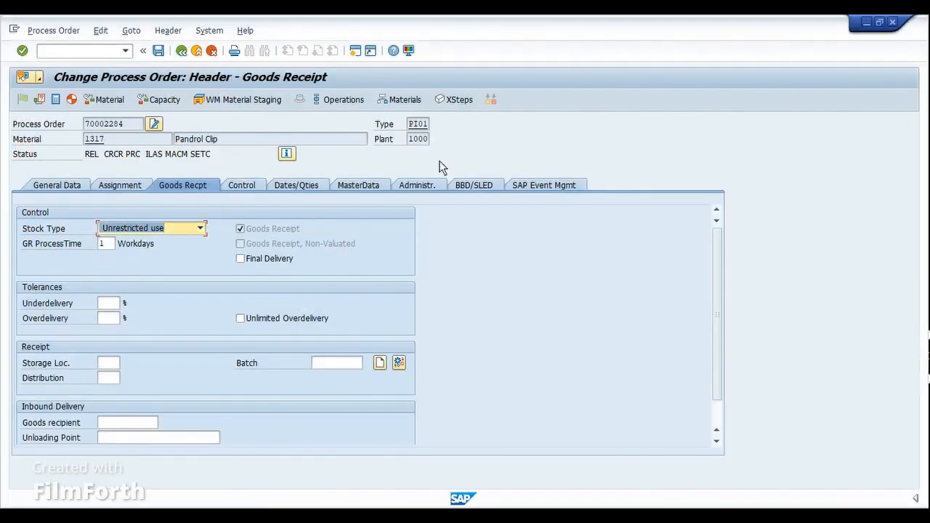
click(341, 102)
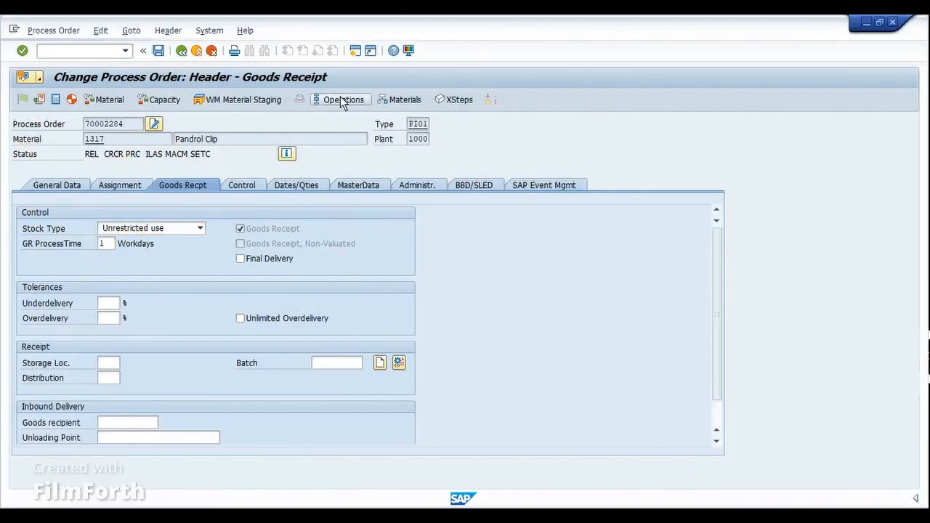
click(387, 98)
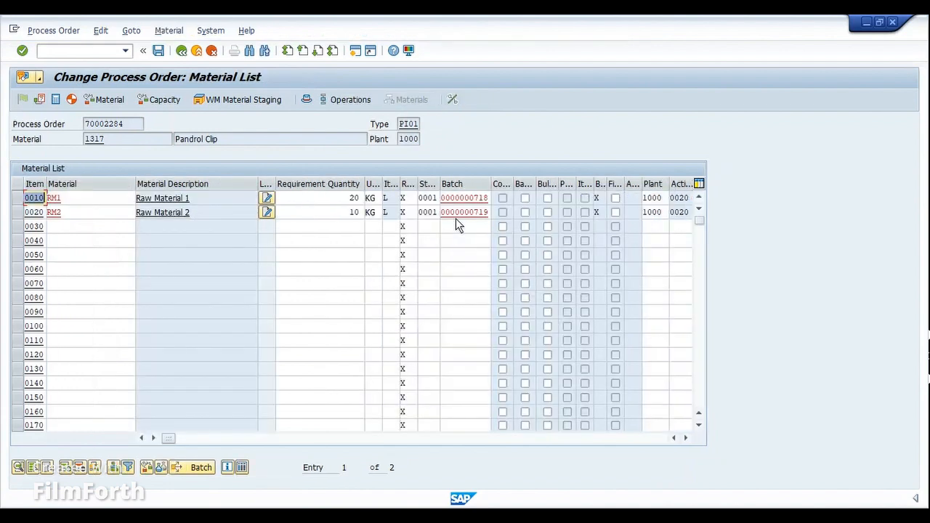
click(451, 101)
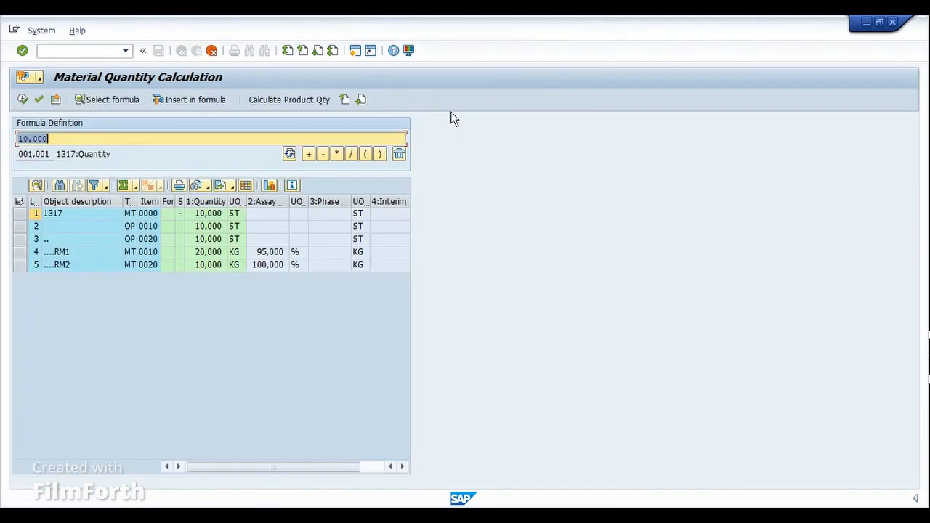
Step: Widen the Assay Value column to show its full title, check the RM1 assay value and select the RM2 row
drag(289, 206, 322, 209)
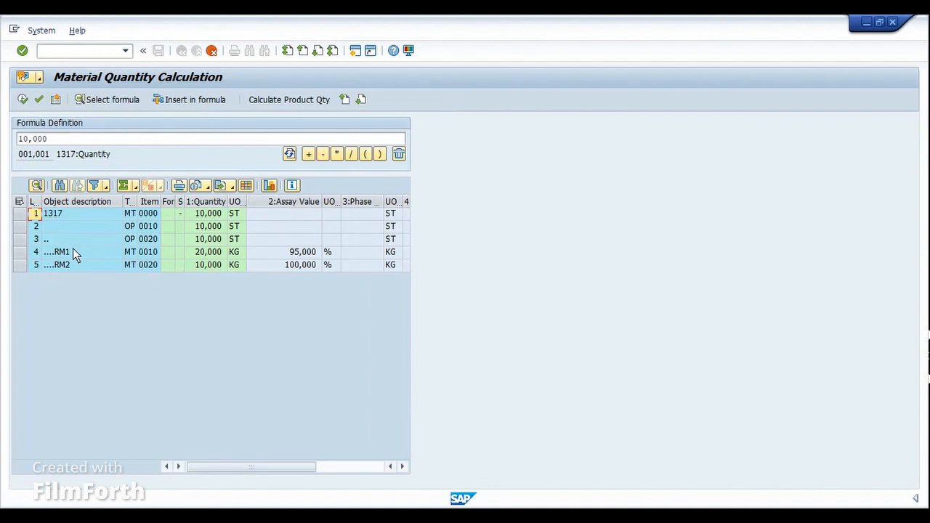
click(291, 255)
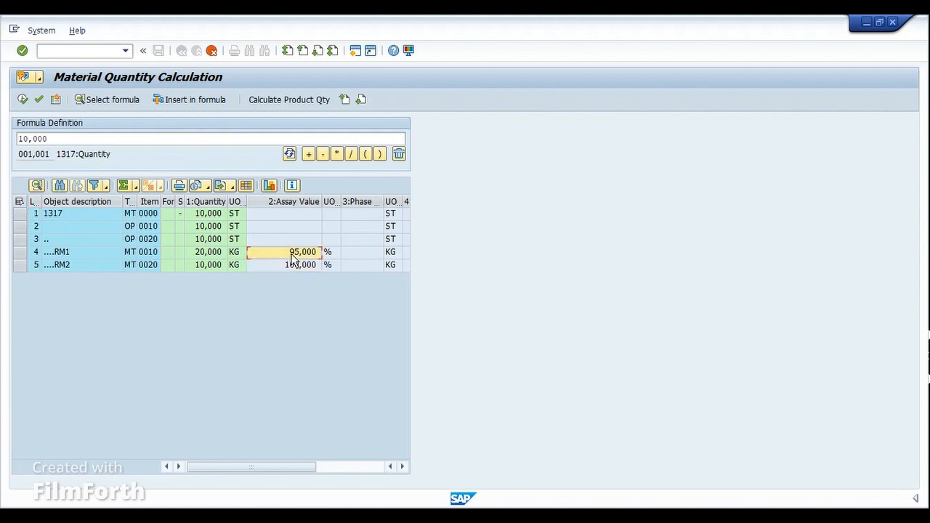
click(69, 266)
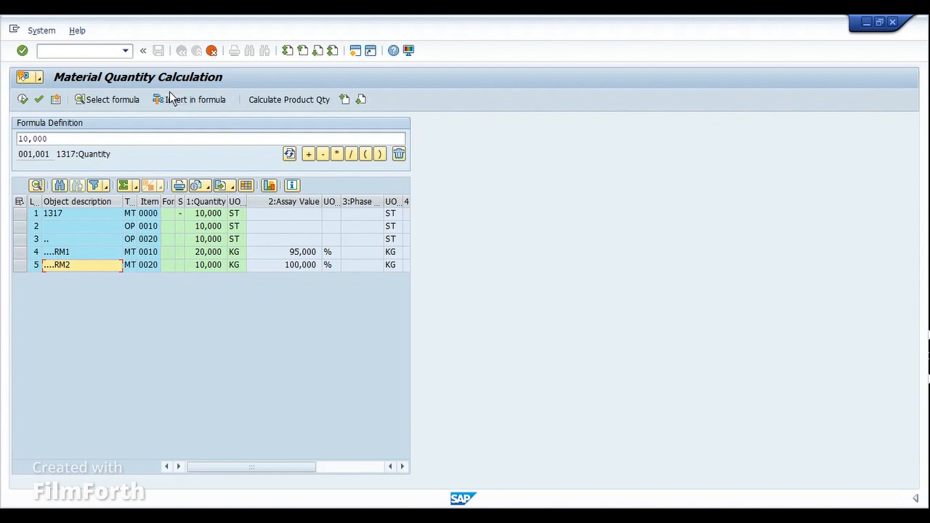
Step: Switch to the Standard 4 Cylinder Boxer Motor production order and display its component overview
click(407, 517)
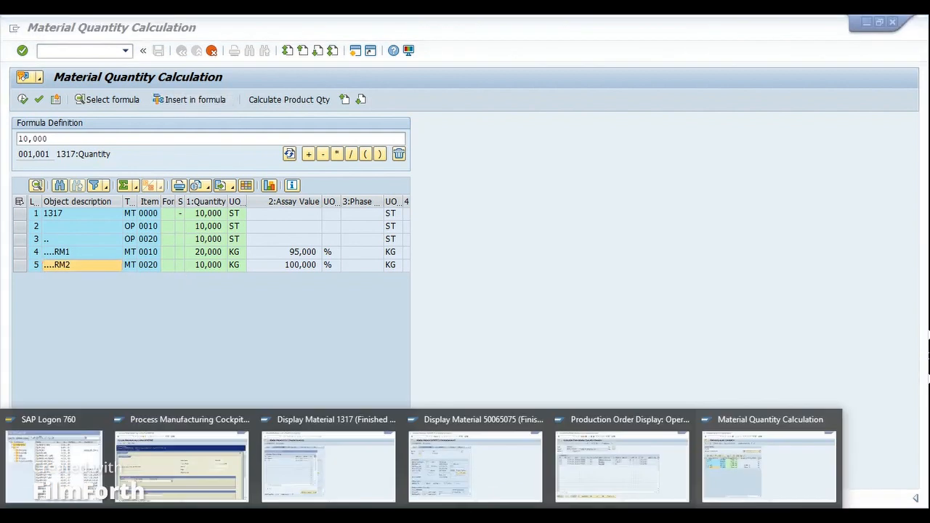
click(571, 464)
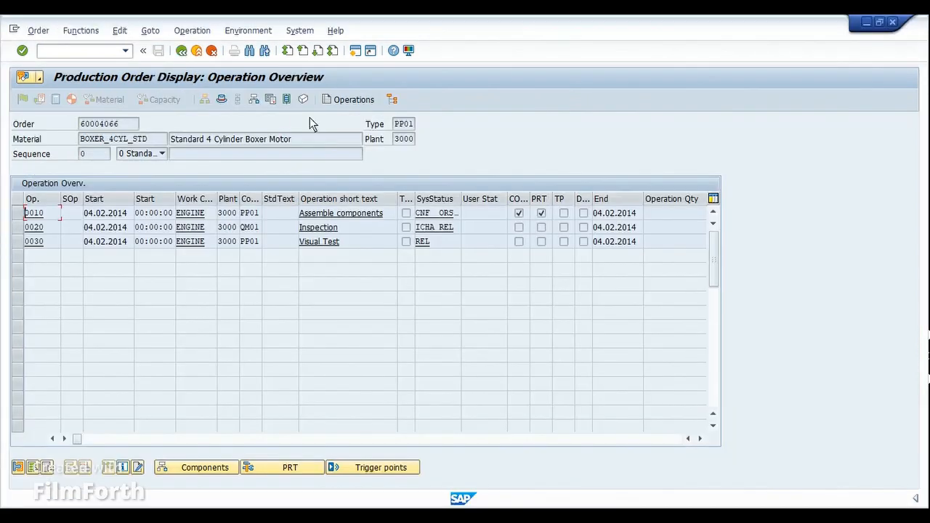
click(254, 97)
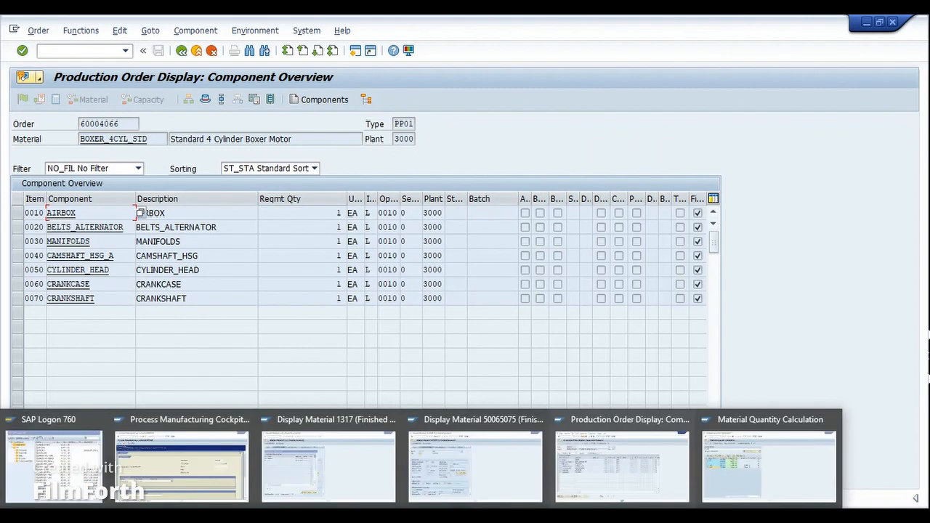
Step: Start transaction COEBR from the PI sheet session and run the batch record worklist for display/change without selection criteria
click(218, 472)
text(/n)
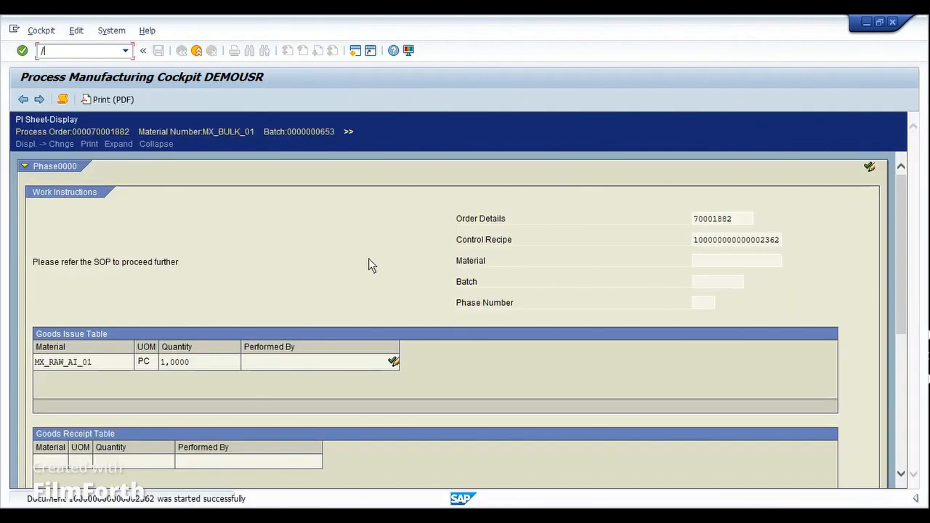
text(coebr)
key(Return)
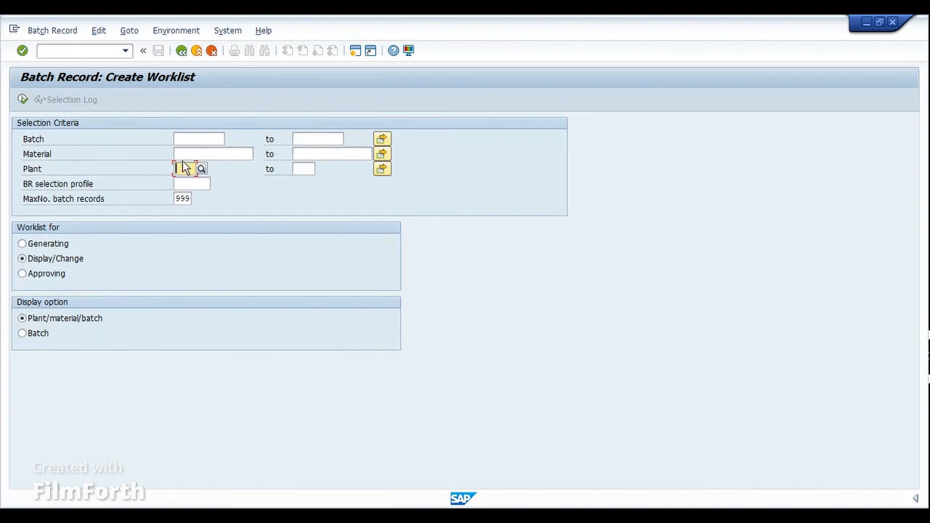
click(23, 100)
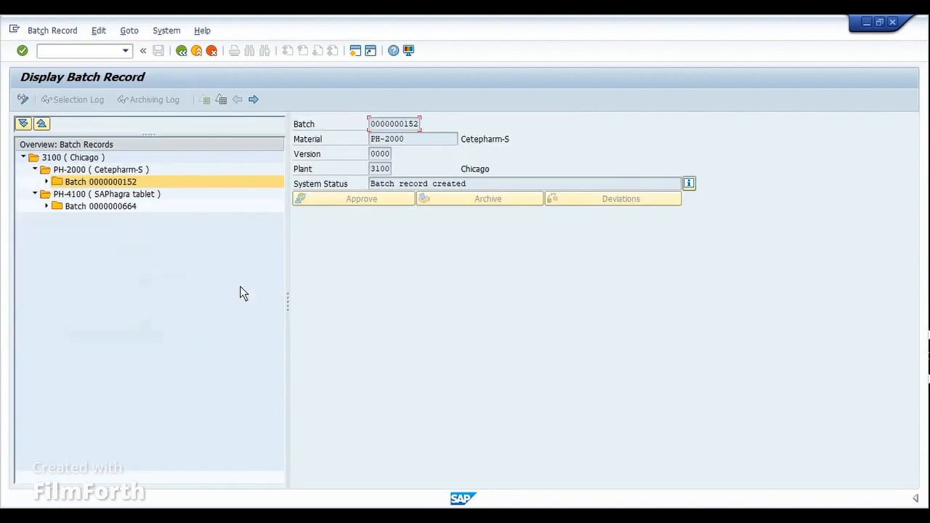
Step: Compare the PH-2000 and PH-4100 entries, focus the PH-2000 batch and expand all nodes of the batch record overview
click(75, 171)
click(73, 195)
click(75, 182)
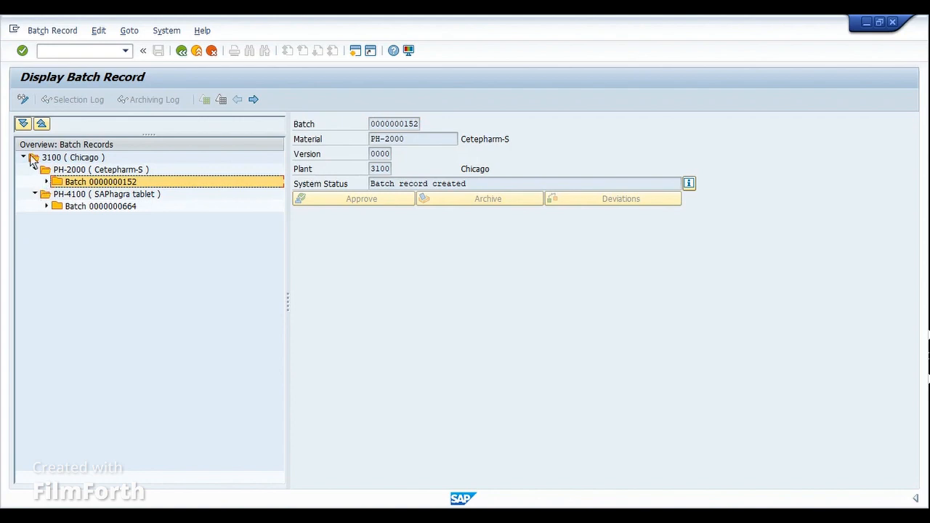
click(22, 125)
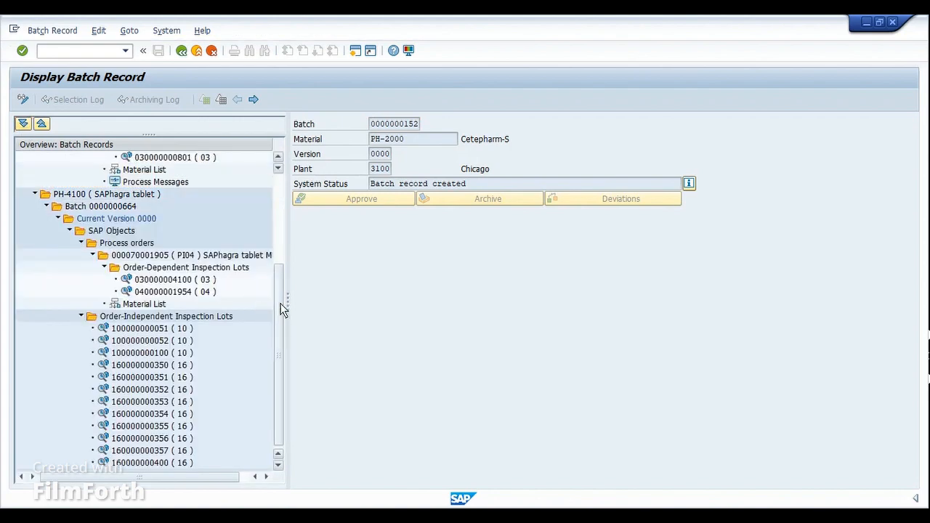
drag(280, 308, 280, 208)
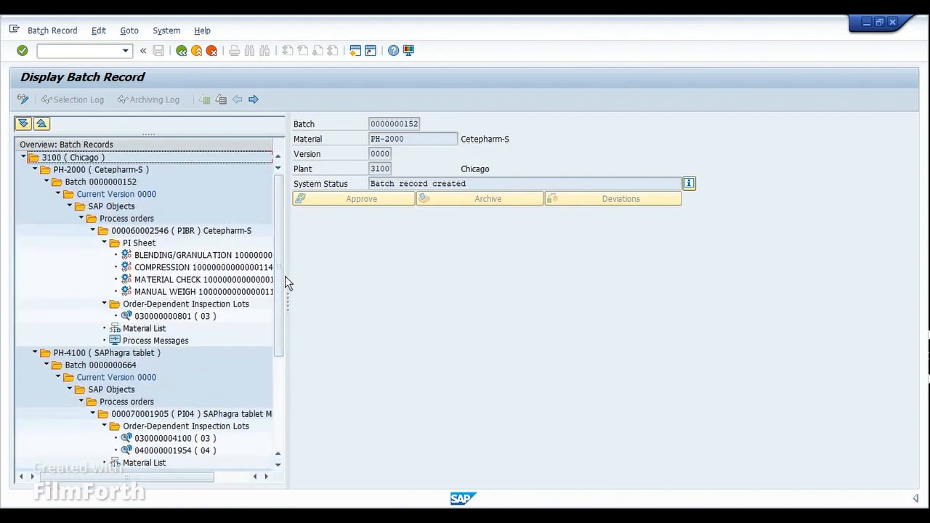
Step: Widen the batch record overview, select the Cetepharm-S batch and collapse the PH-4100 branch
drag(288, 297, 319, 297)
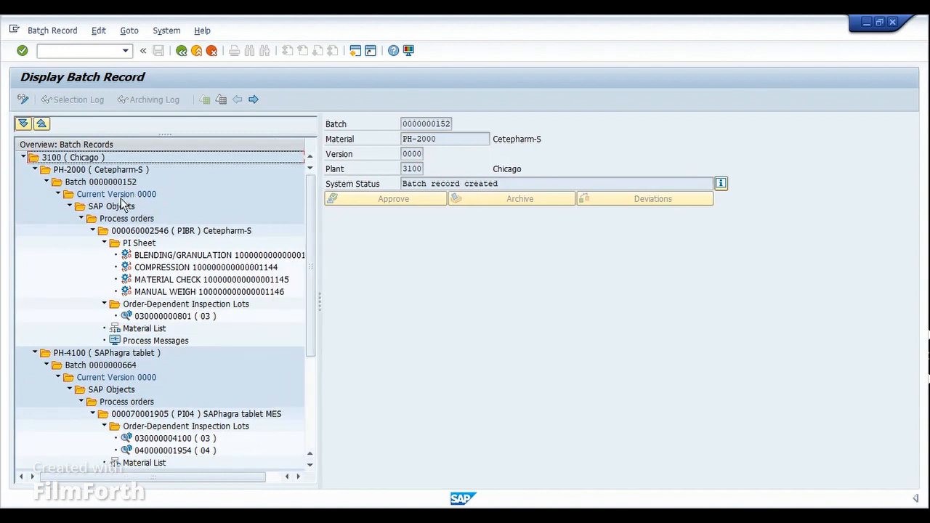
click(122, 184)
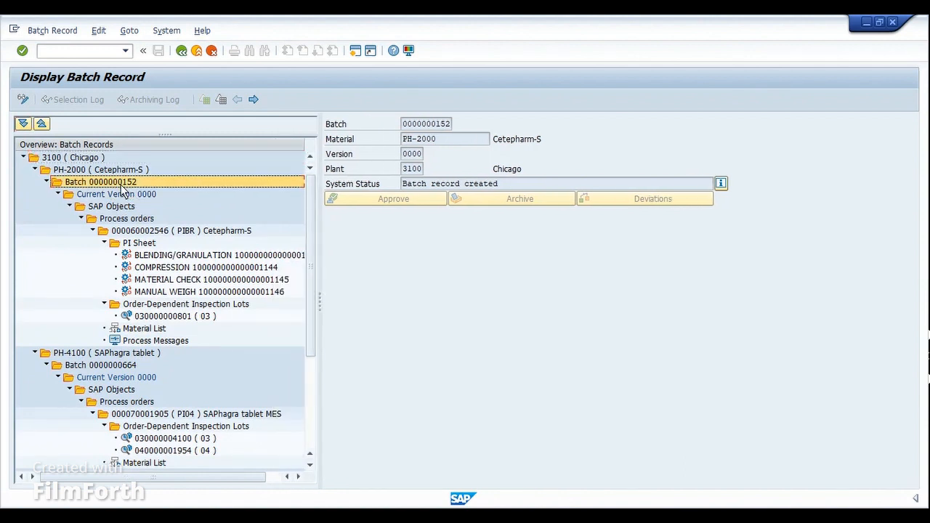
click(35, 354)
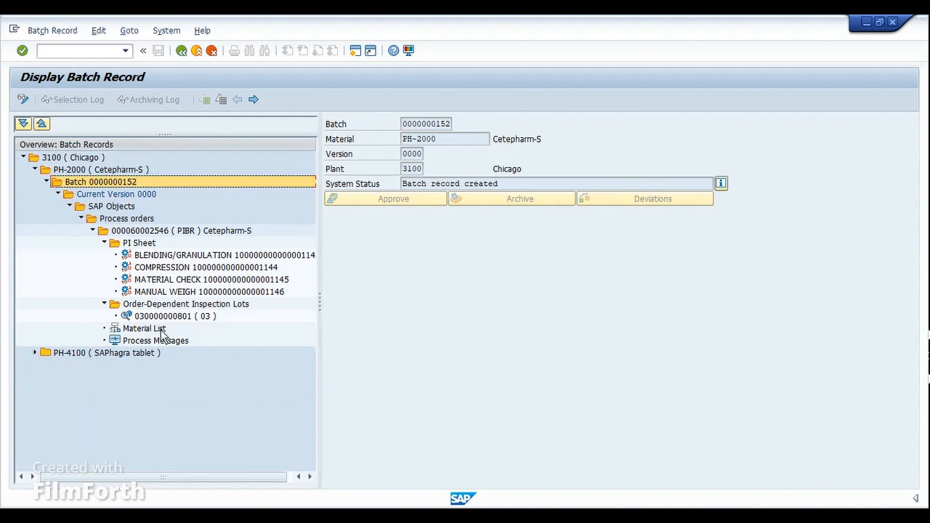
Step: Trace the PH-2000 batch from its current version through SAP Objects and Process orders, re-expanding the branches down to the Cetepharm-S order contents
click(125, 195)
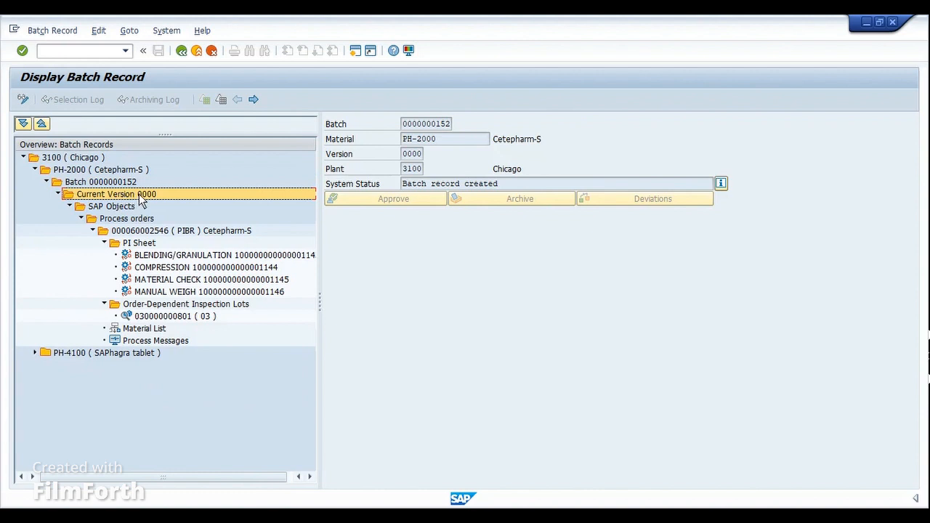
click(104, 208)
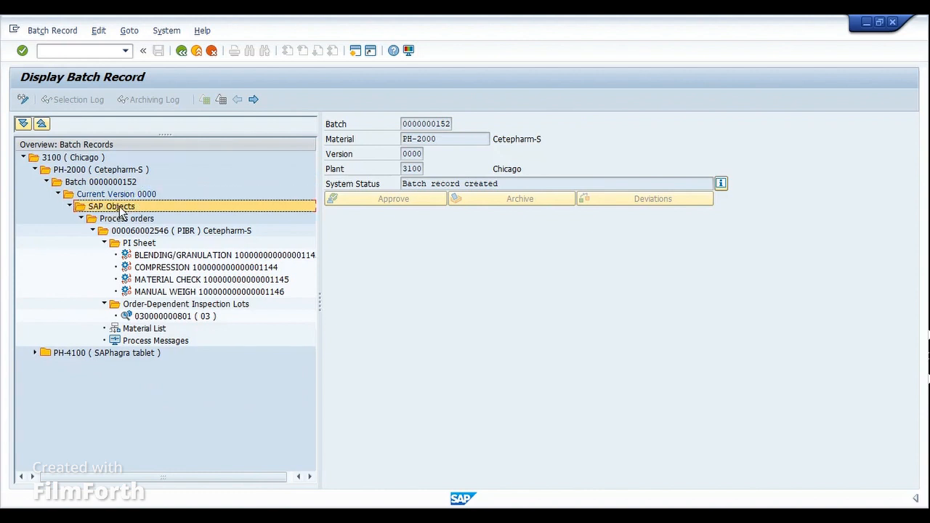
click(80, 218)
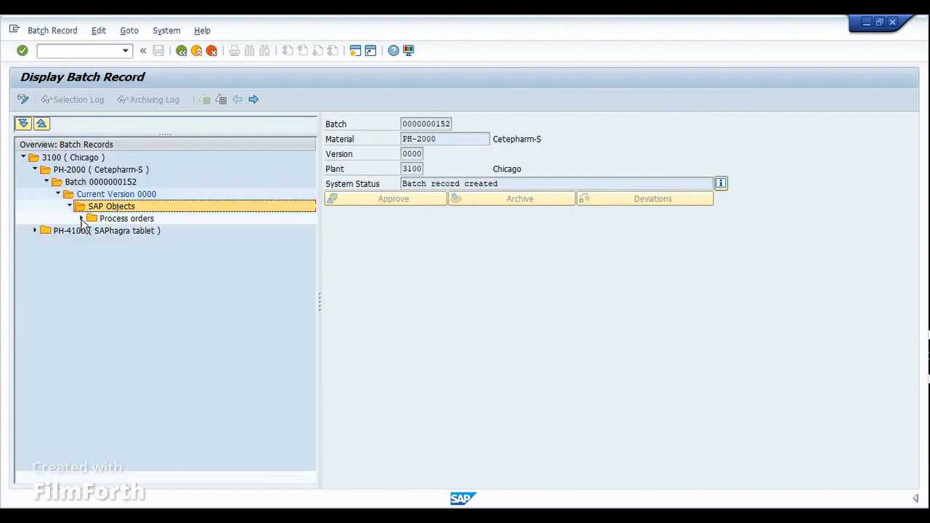
click(116, 219)
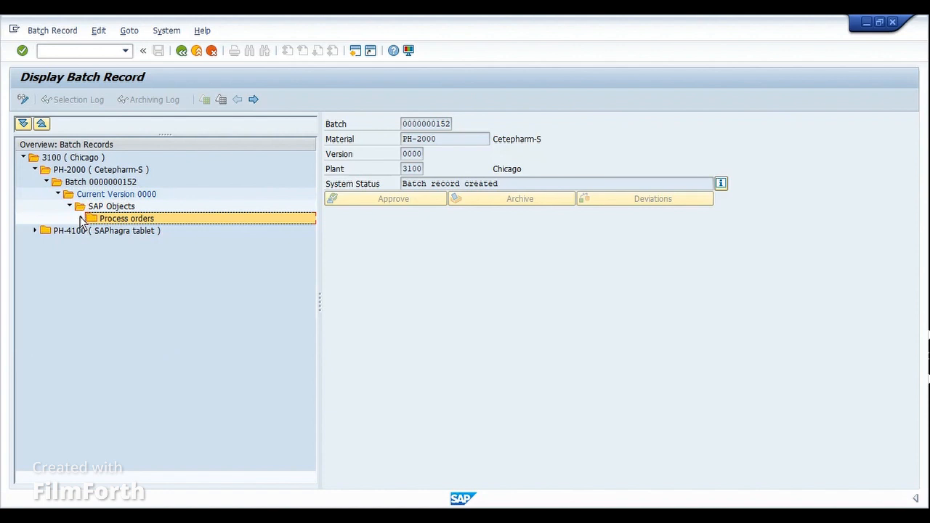
click(81, 219)
click(93, 231)
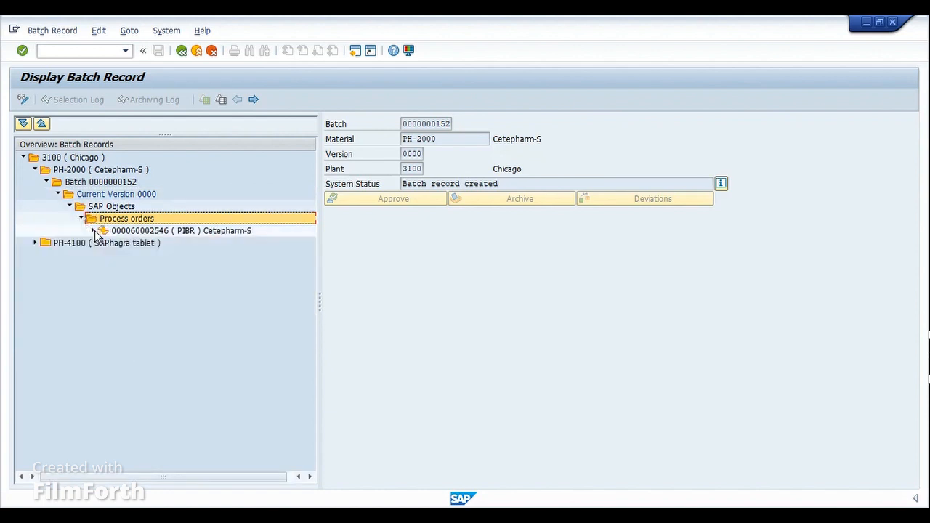
click(138, 231)
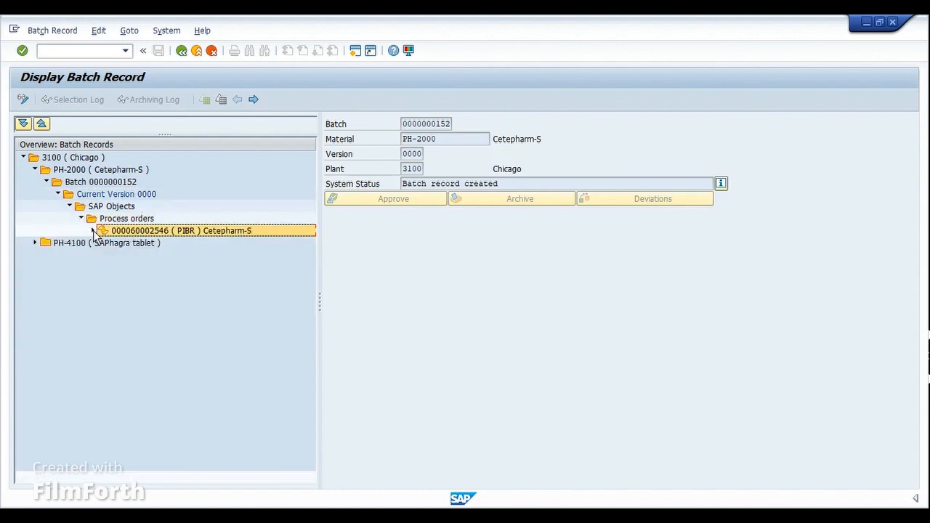
click(93, 231)
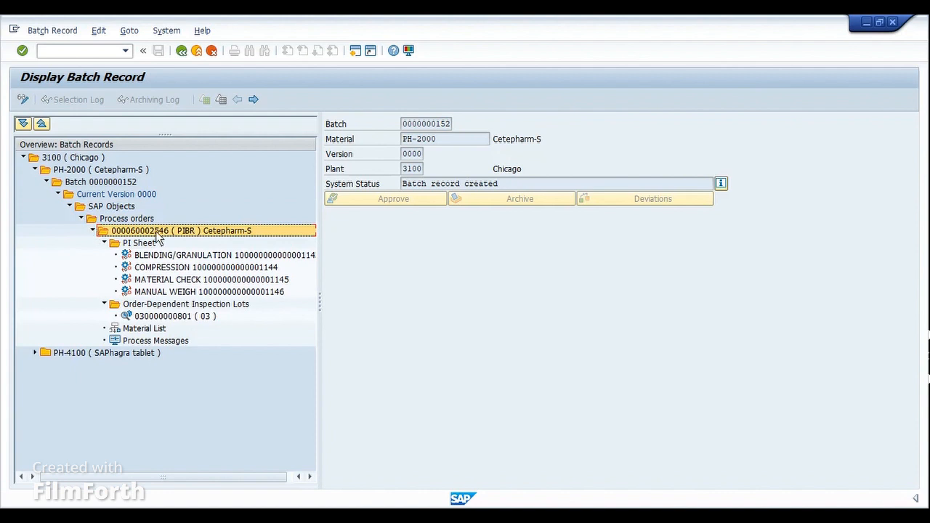
Step: Widen the batch record overview and go through the Blending/Granulation, Compression, Material Check and Manual Weigh PI sheet entries
click(144, 244)
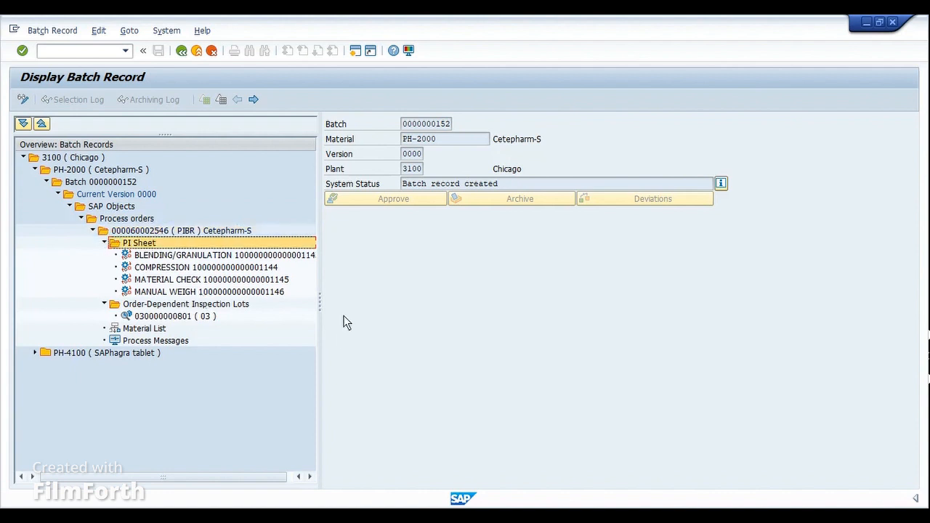
drag(321, 304, 483, 304)
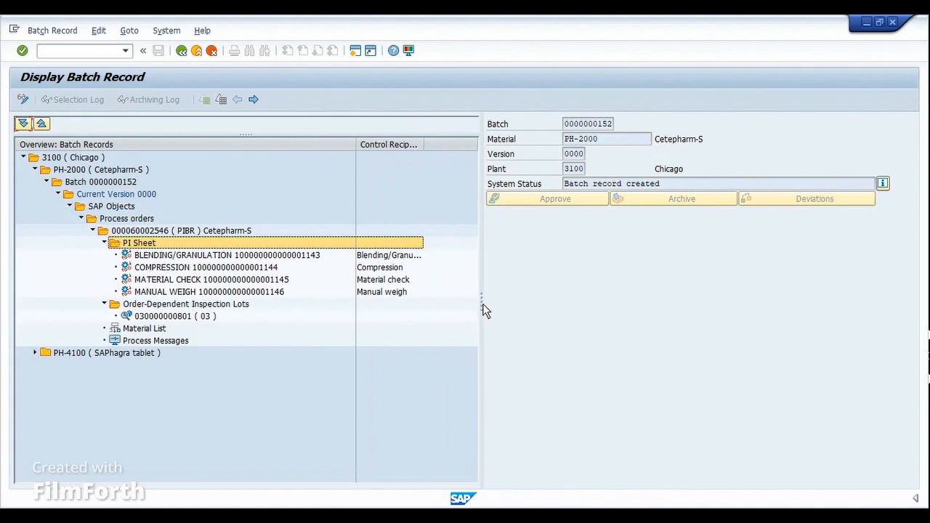
click(160, 258)
click(159, 268)
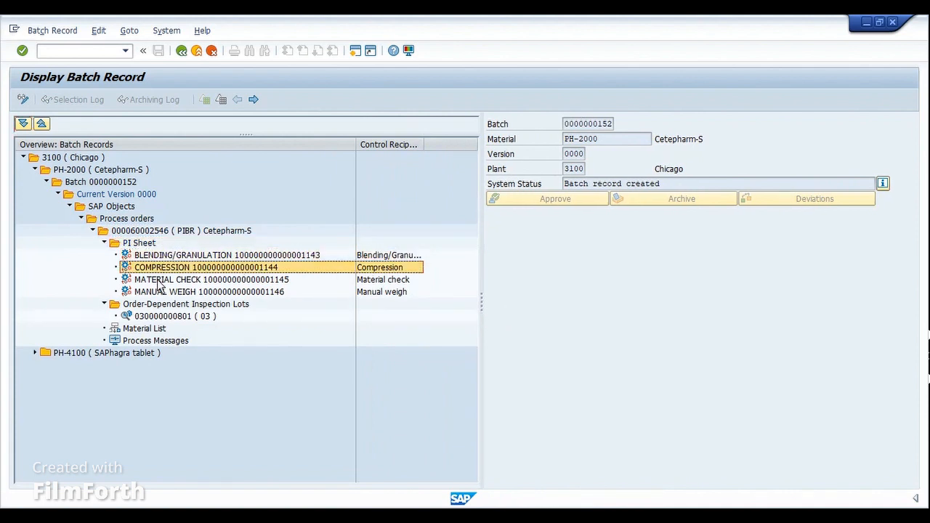
click(160, 281)
click(161, 293)
click(158, 257)
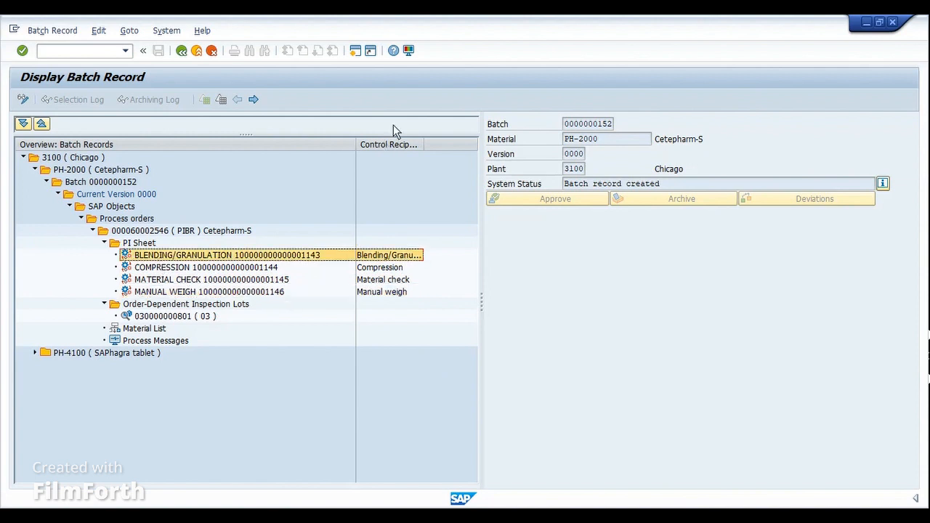
Step: Widen the control recipe description column and compare the Compression and Blending/Granulation PI sheet entries
drag(423, 145, 444, 149)
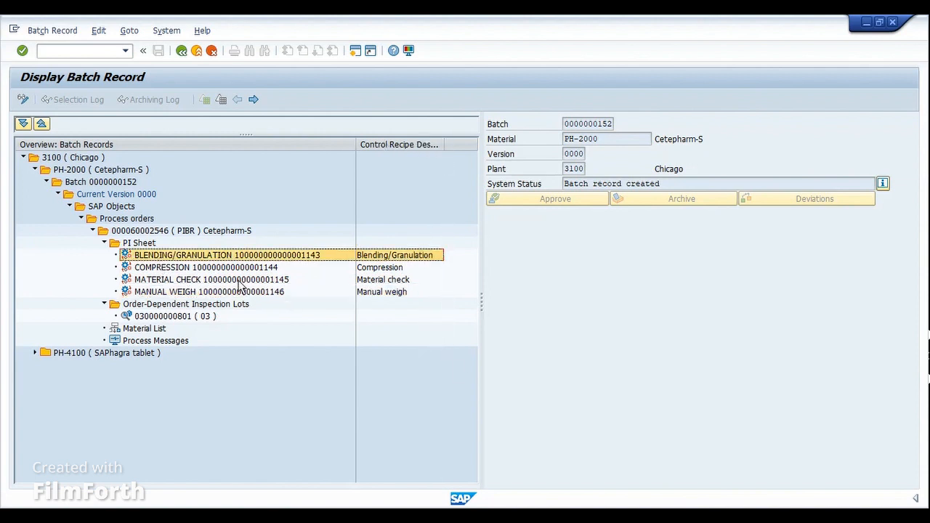
click(191, 268)
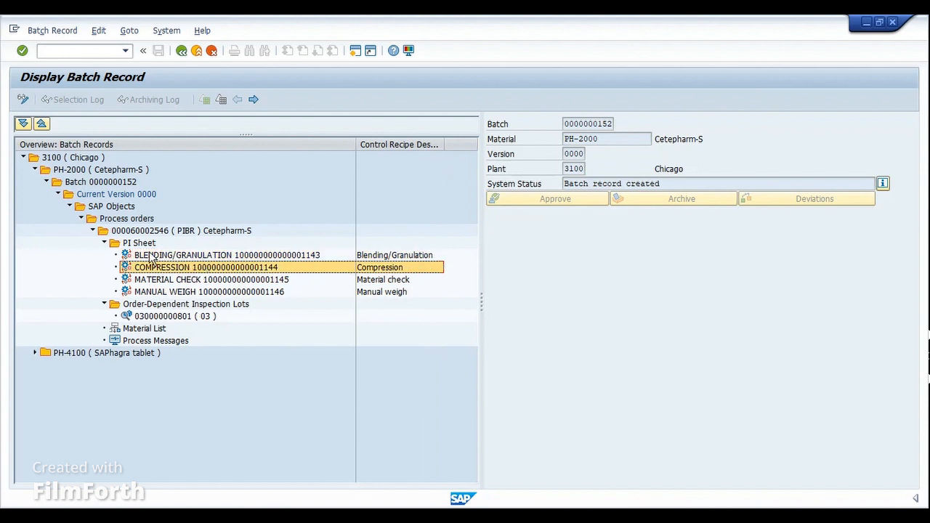
click(248, 257)
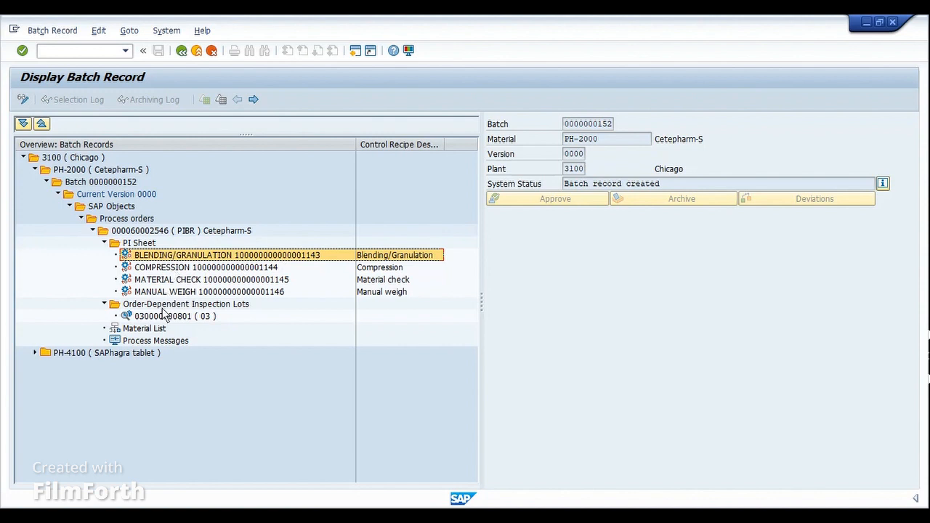
Step: Examine the order-dependent inspection lots of the Cetepharm-S process order and select the inspection lot
click(162, 305)
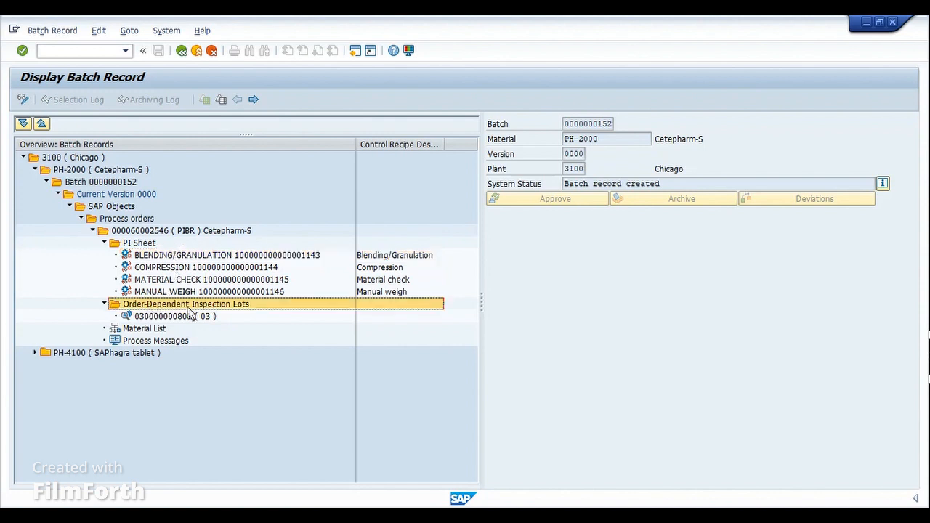
click(143, 232)
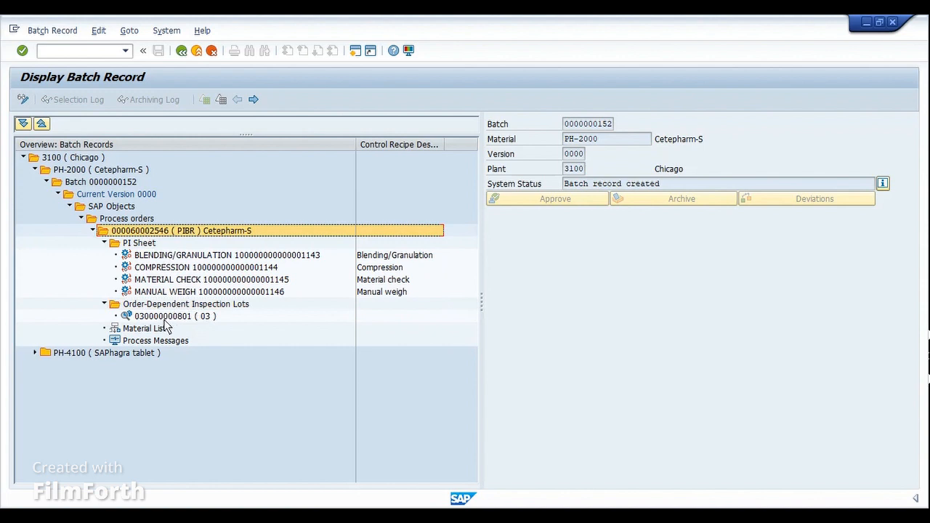
click(165, 322)
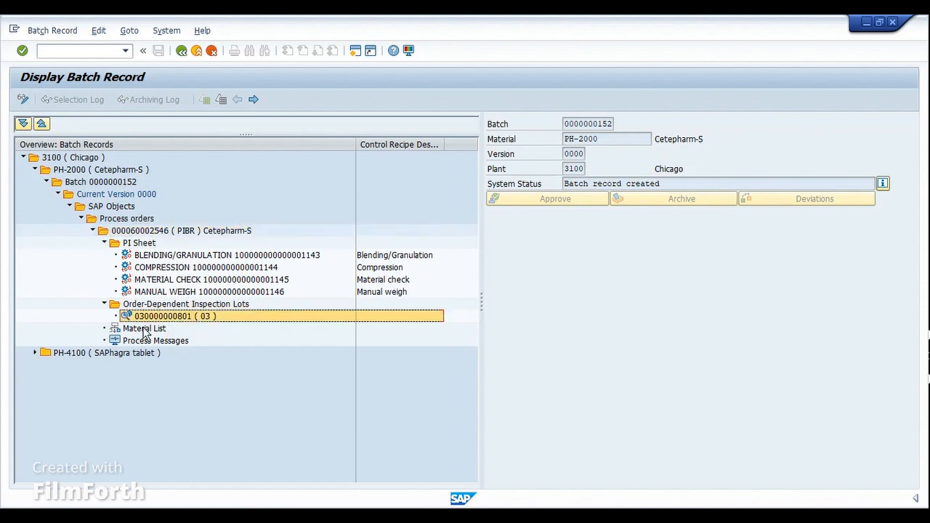
Step: Review the Cetepharm-S order's material list, open its process messages in the Process Message Monitor and leave the monitor
click(145, 329)
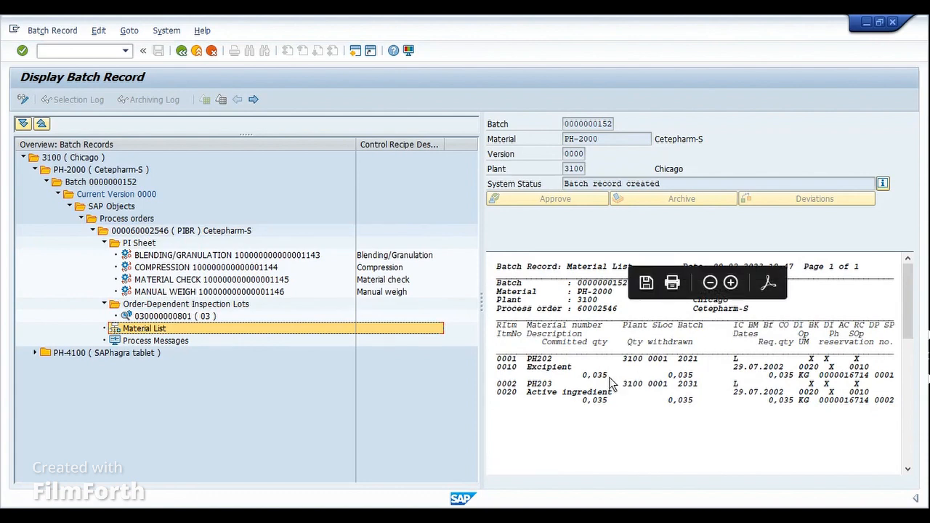
scroll(908, 308, down, 2)
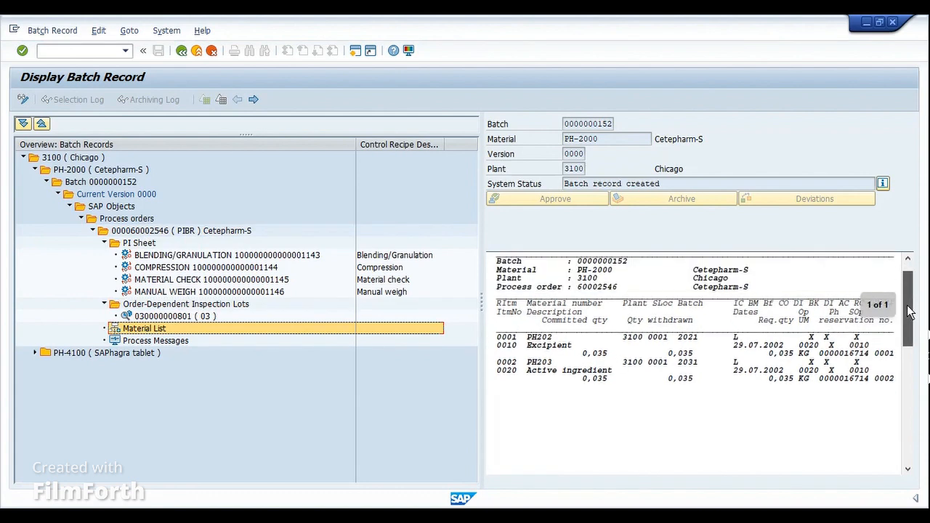
scroll(908, 311, up, 2)
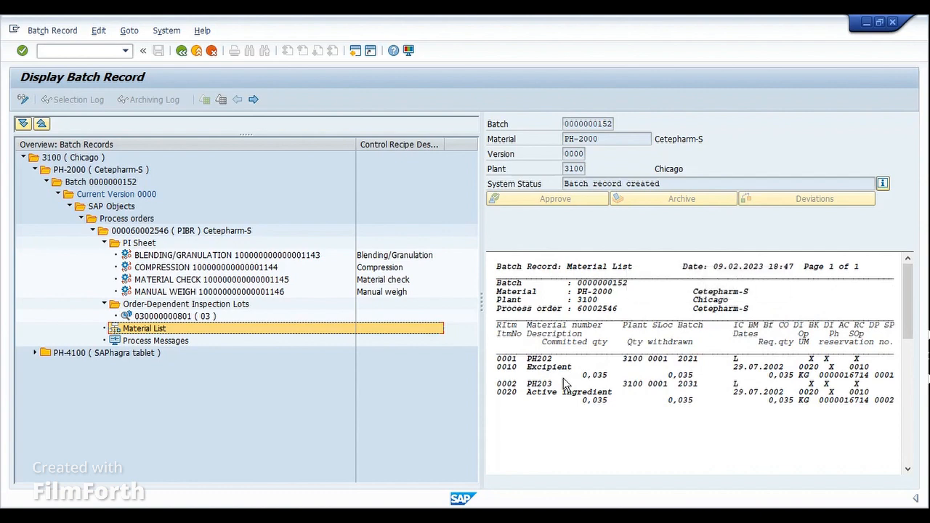
double_click(149, 341)
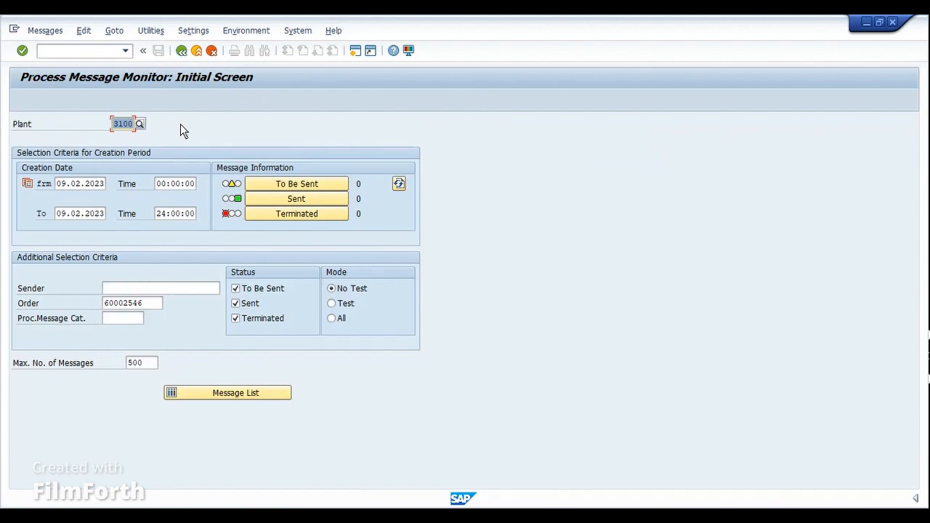
click(181, 51)
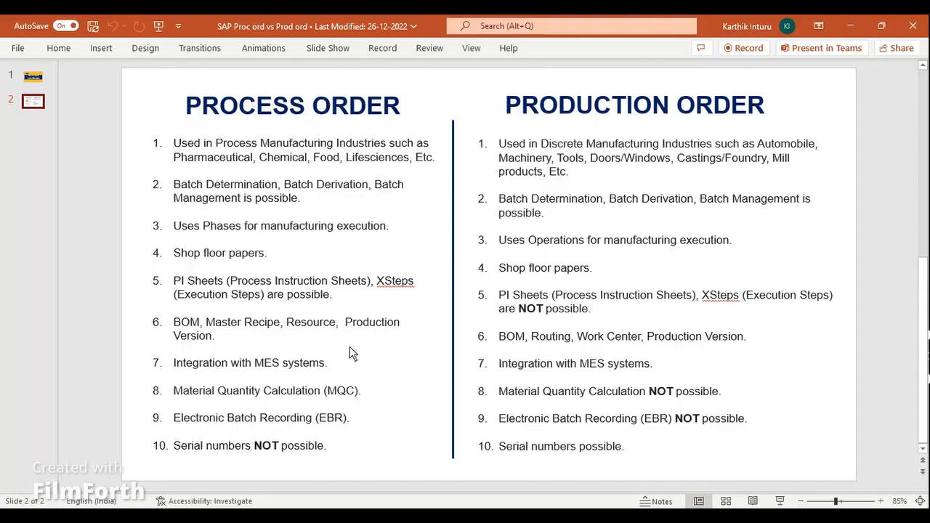
Step: Point out the serial numbers item on the PowerPoint comparison slide, switch to the SAP production order display and open the order header
click(342, 433)
key(Return)
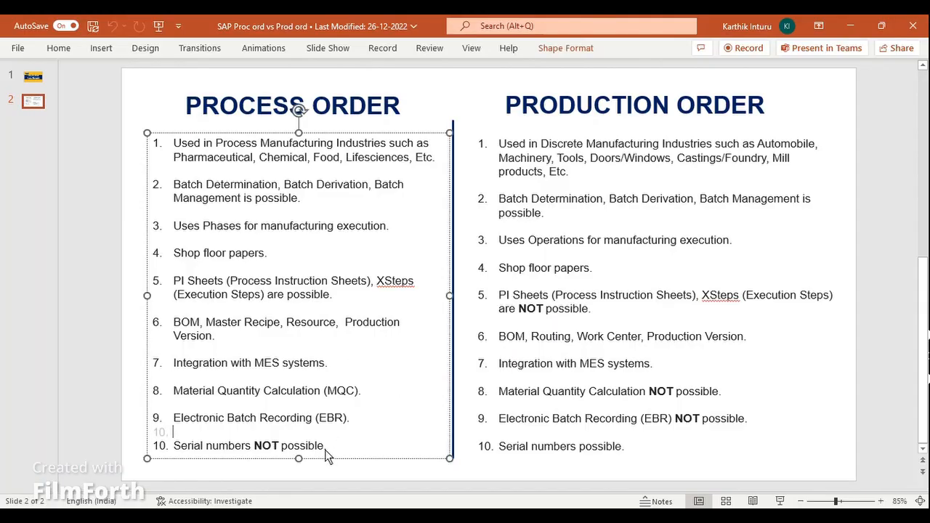
click(441, 516)
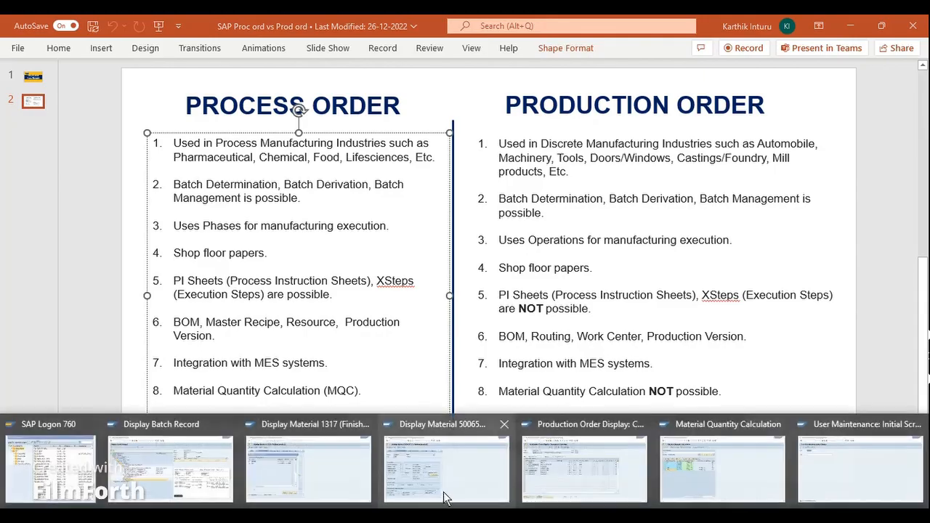
click(566, 483)
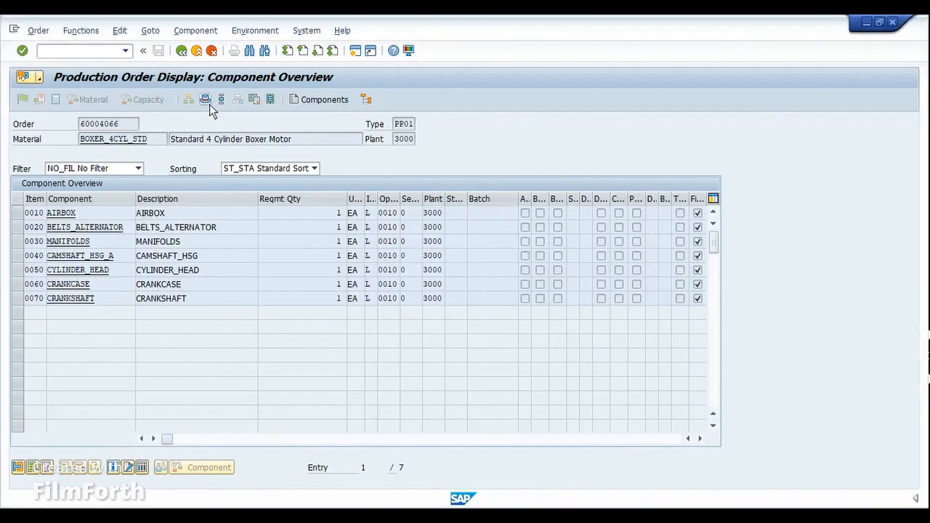
click(207, 101)
click(173, 32)
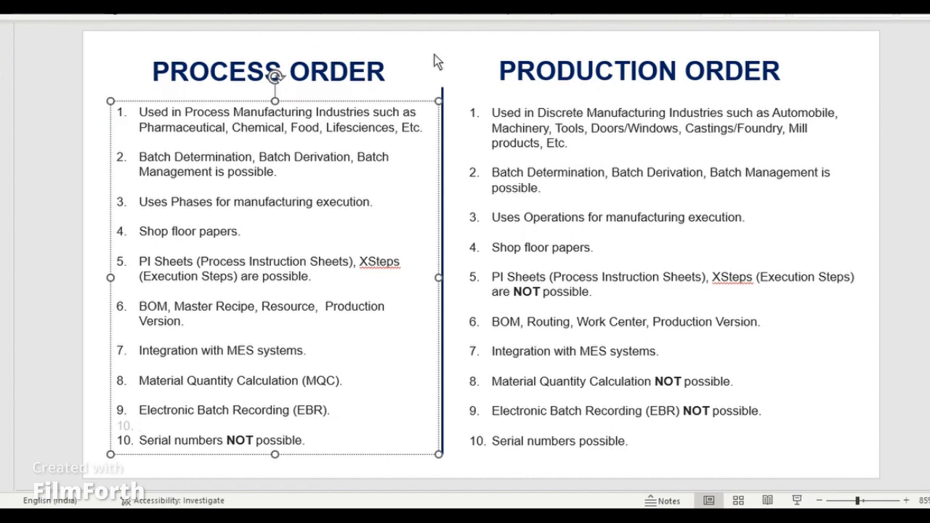
Step: Switch to the PowerPoint comparison slide and deselect the process order list
click(434, 54)
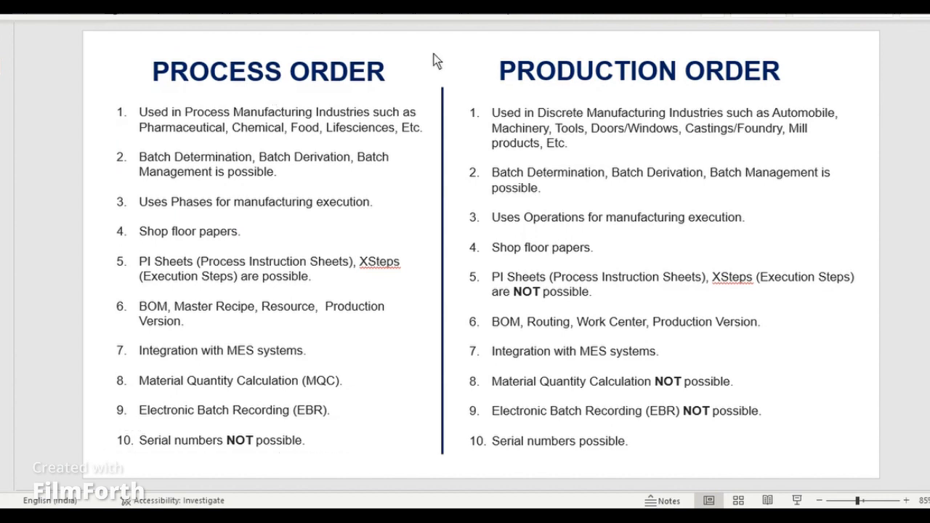